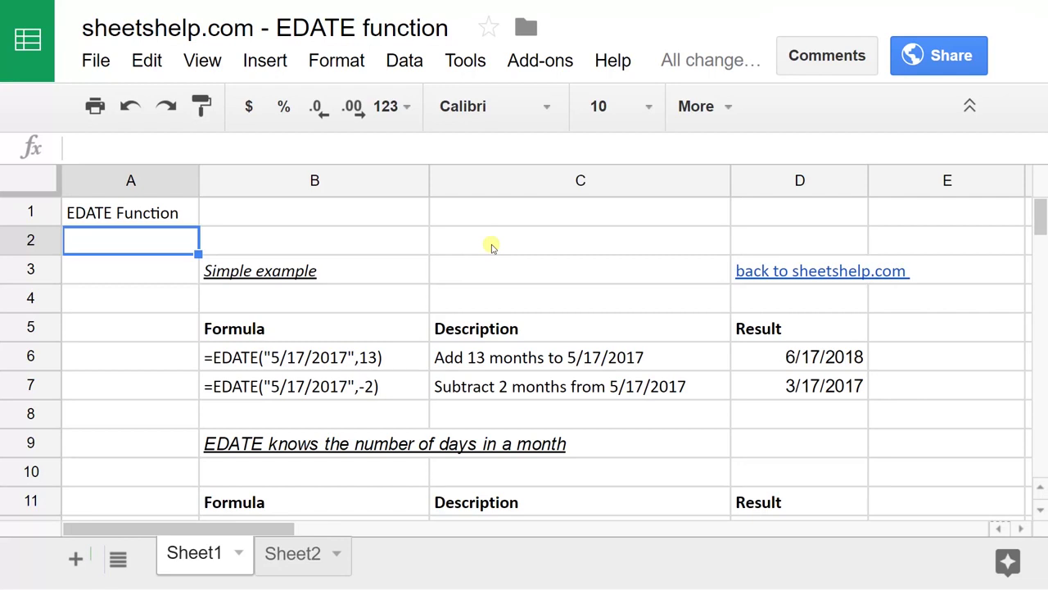
Inspect the EDATE formula in D6 that adds 13 months to 5/17/2017, leaving it as it is.
{"action": "scroll", "coordinate": [491, 243], "scroll_direction": "down", "scroll_amount": 1}
{"action": "scroll", "coordinate": [426, 311], "scroll_direction": "up", "scroll_amount": 1}
{"action": "left_click", "coordinate": [739, 352]}
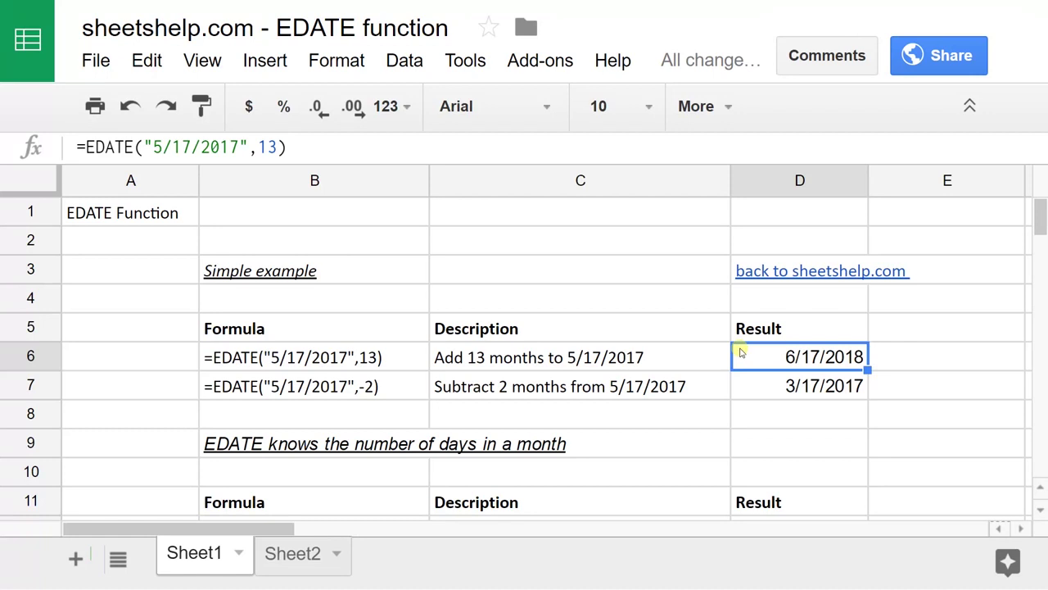
{"action": "double_click", "coordinate": [741, 352]}
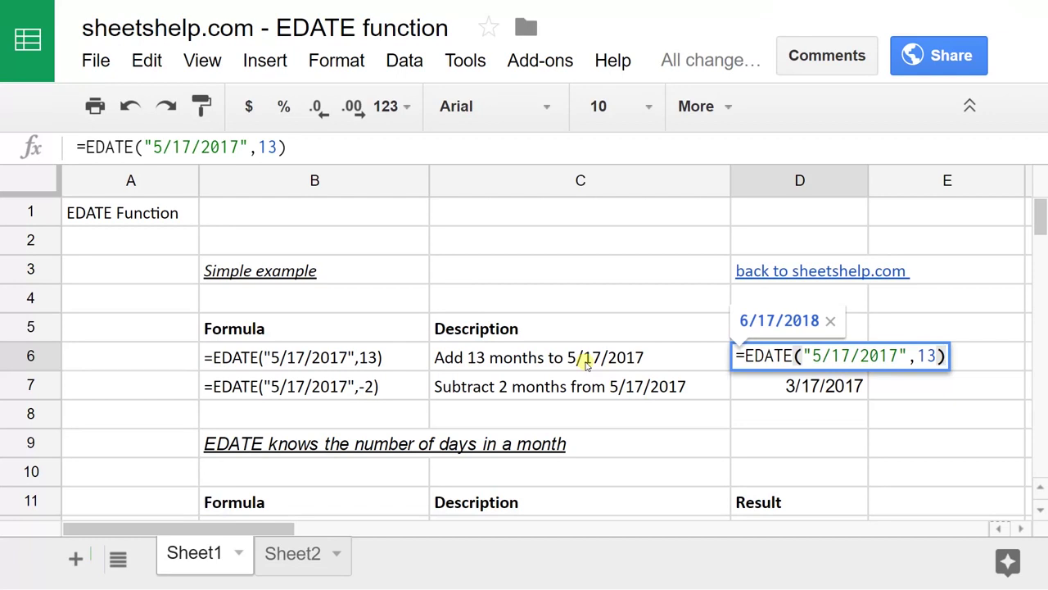
{"action": "key", "text": "Escape"}
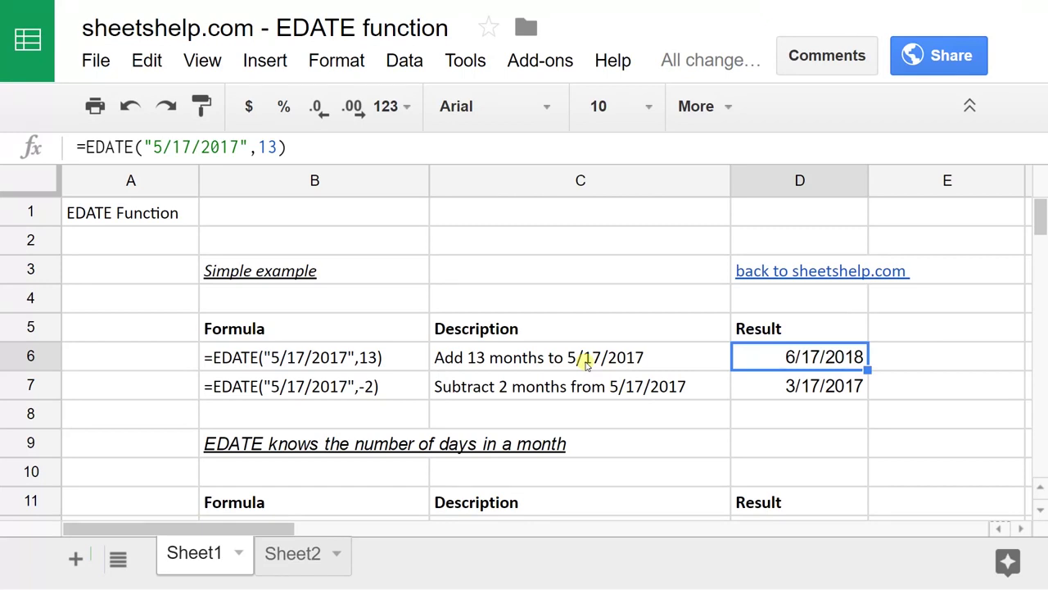
Try a fractional months value of 13.7 in the EDATE formula in D6.
{"action": "key", "text": "Return"}
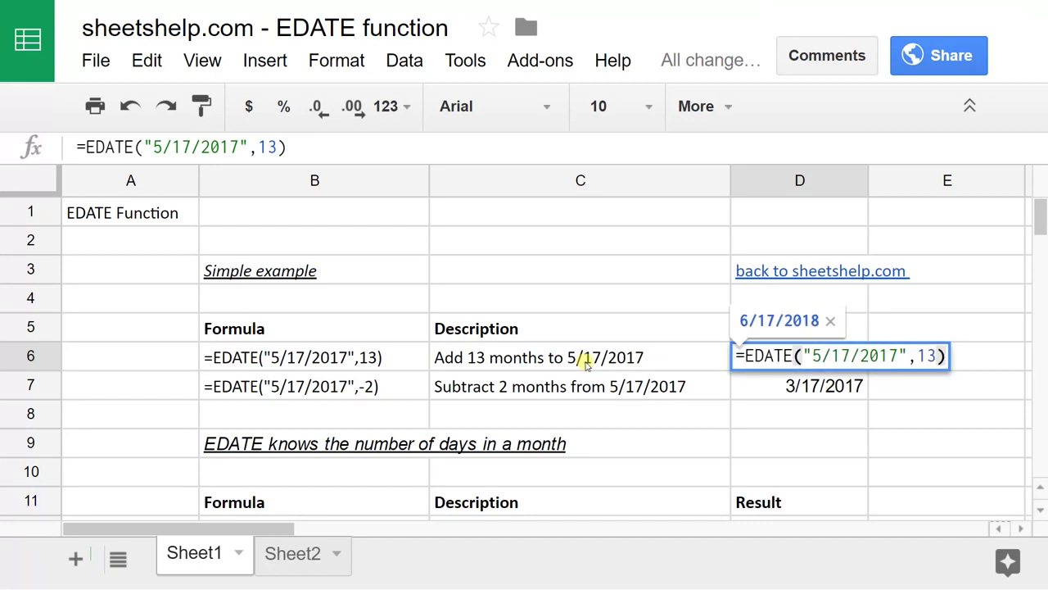
{"action": "key", "text": "Left"}
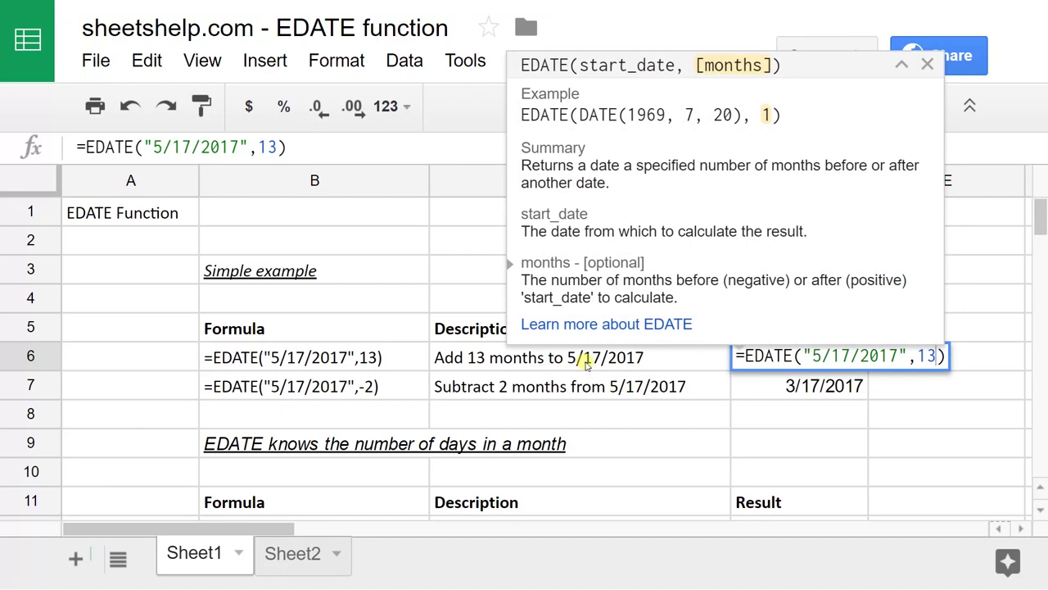
{"action": "type", "text": ".7"}
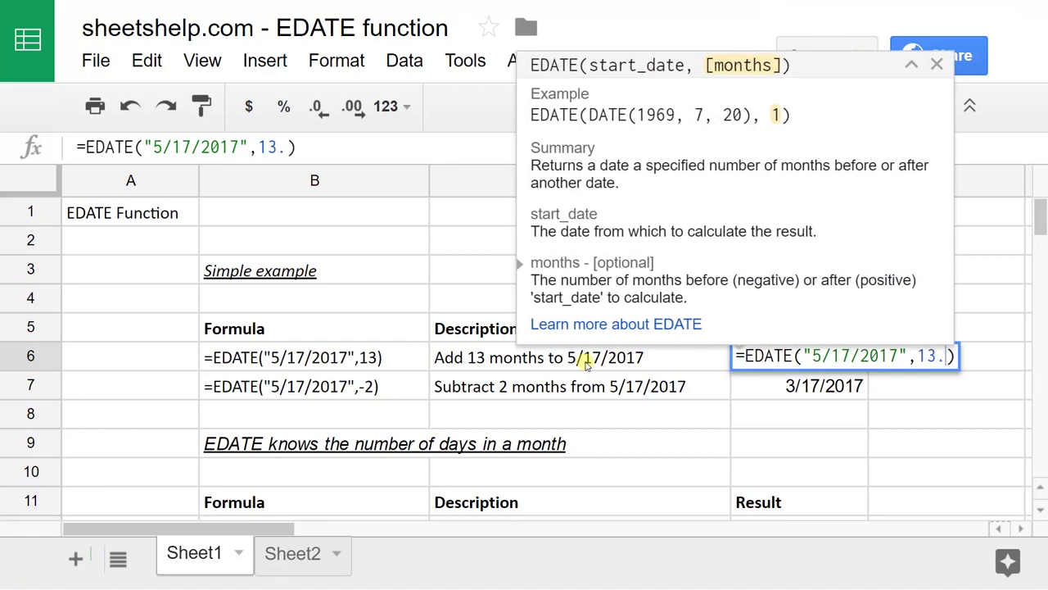
{"action": "key", "text": "Return"}
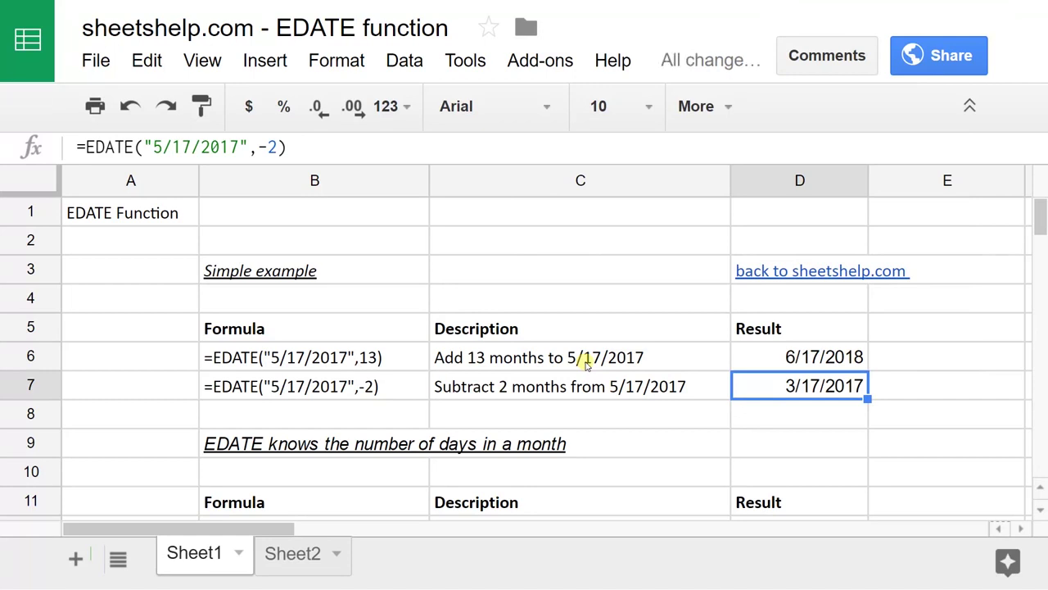
{"action": "key", "text": "Up"}
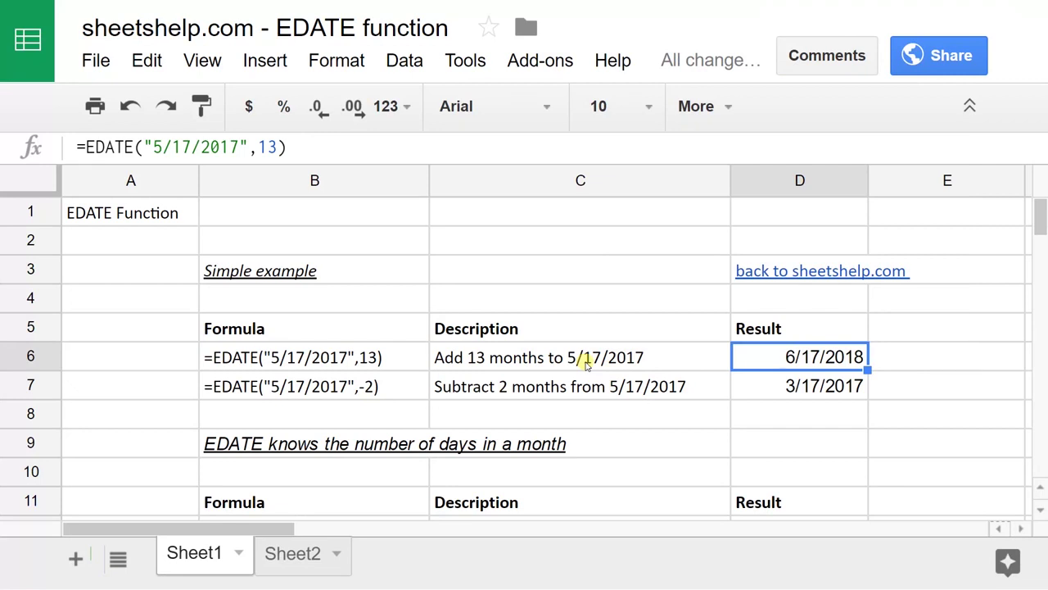
Inspect the formula in D7 that subtracts 2 months from 5/17/2017.
{"action": "key", "text": "Down"}
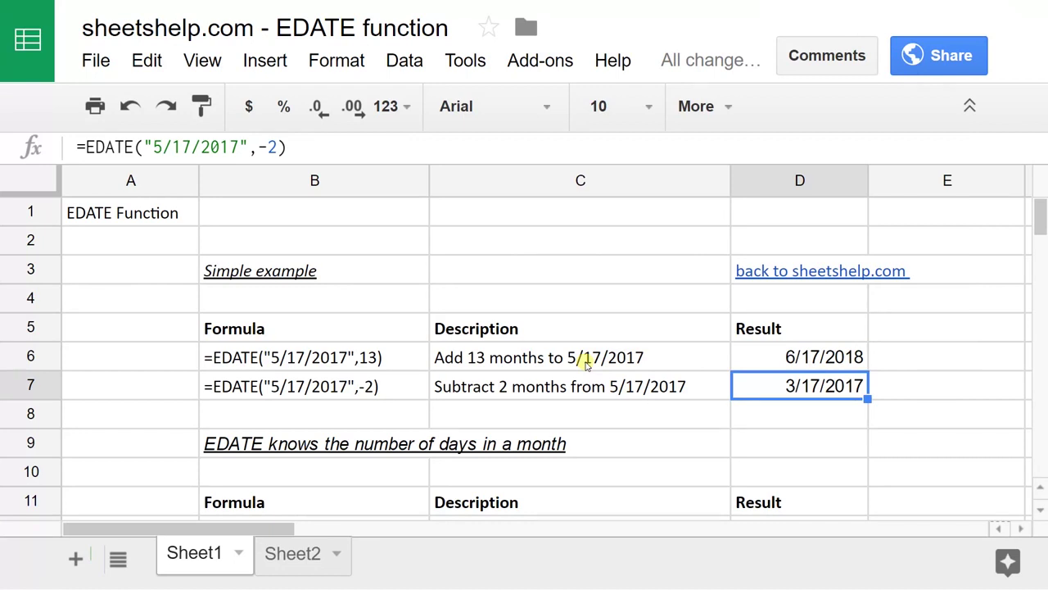
{"action": "key", "text": "Return"}
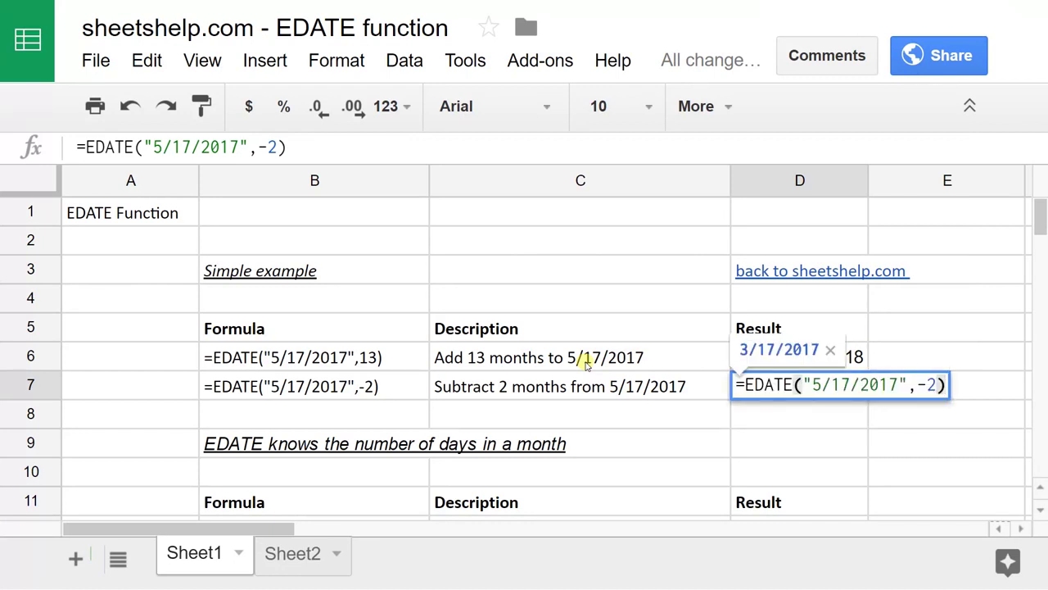
{"action": "key", "text": "Escape"}
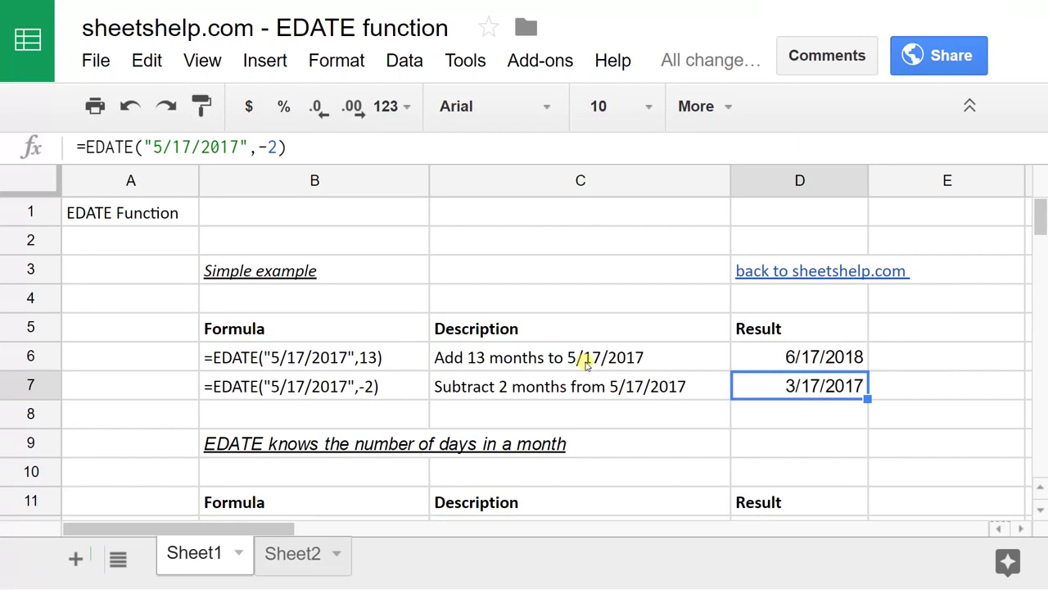
Examine the EDATE formula in D12 and the DATE formula in D13 that both add 3 months to 5/17/2017.
{"action": "key", "text": "Down"}
{"action": "key", "text": "Down"}
{"action": "key", "text": "Down"}
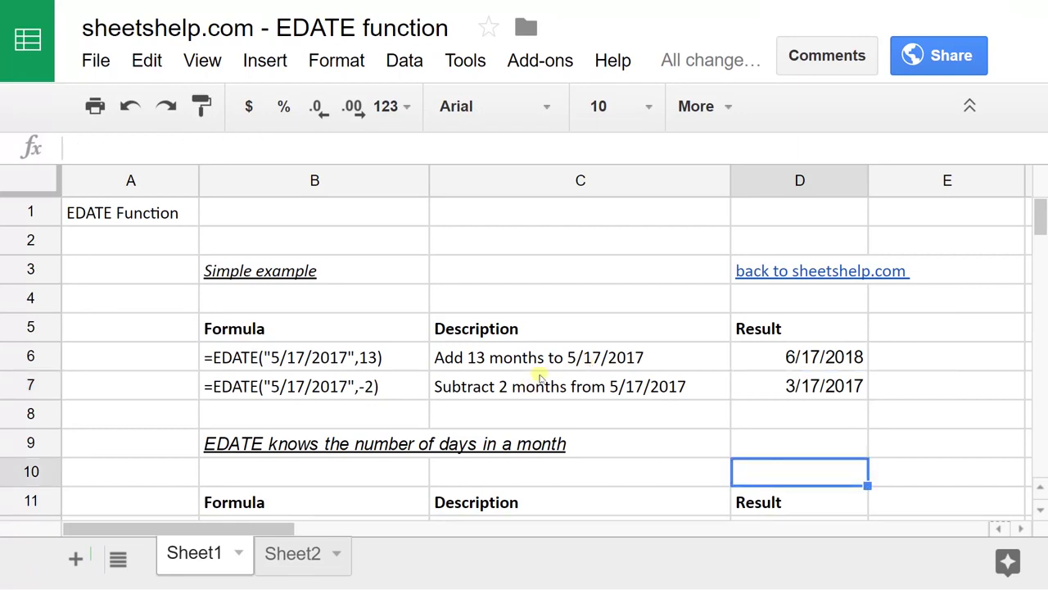
{"action": "scroll", "coordinate": [544, 376], "scroll_direction": "down", "scroll_amount": 3}
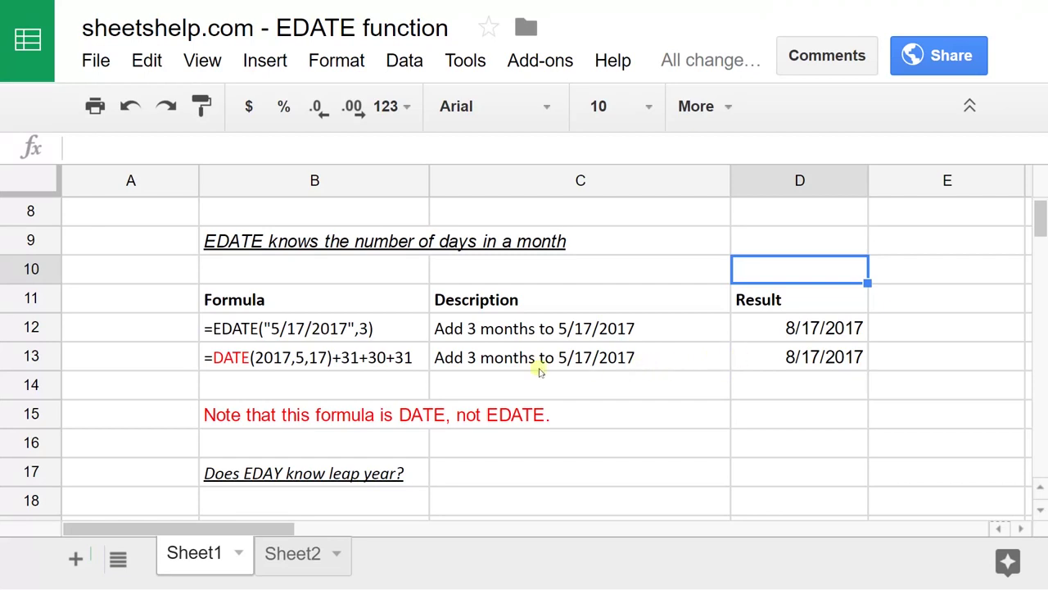
{"action": "left_click", "coordinate": [370, 339]}
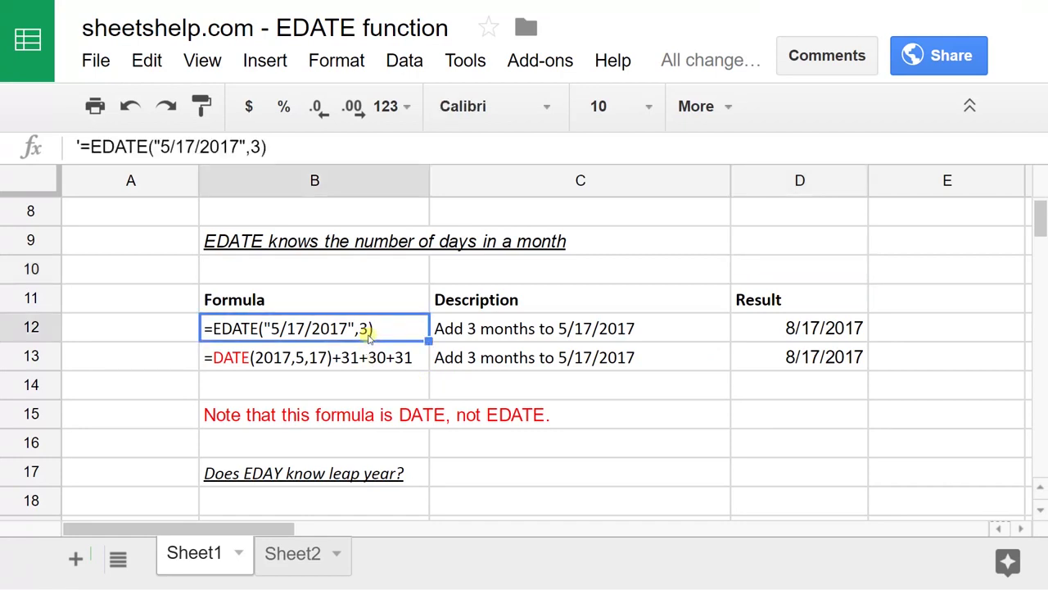
{"action": "left_click", "coordinate": [734, 332]}
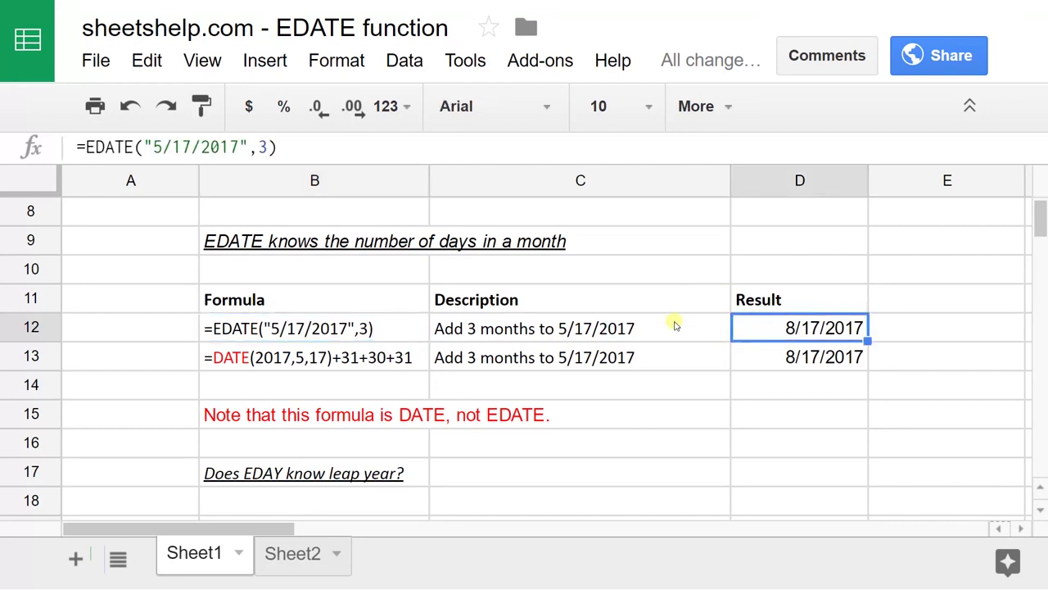
{"action": "key", "text": "F2"}
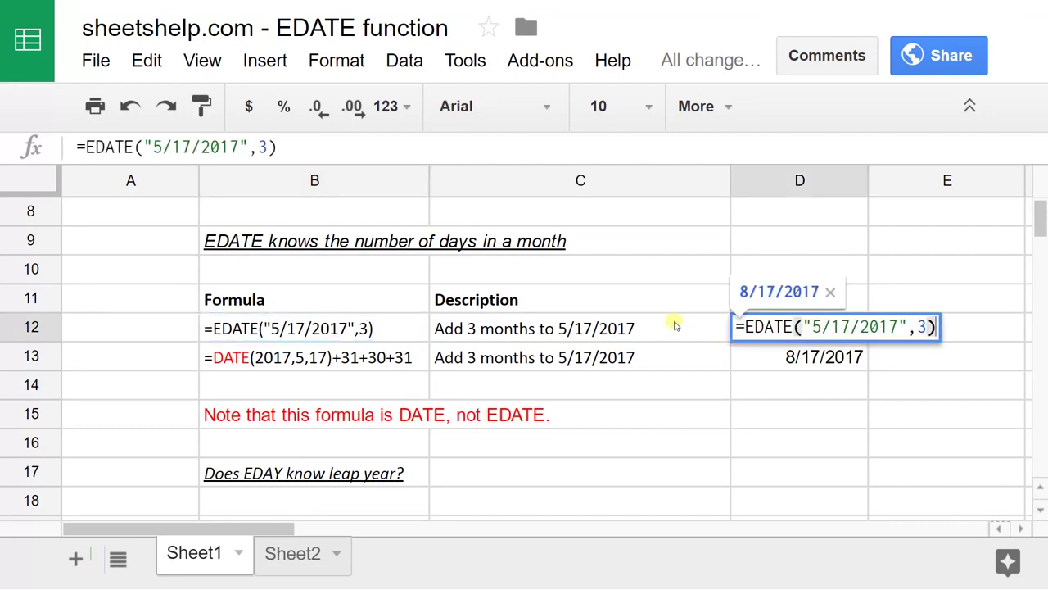
{"action": "key", "text": "Escape"}
{"action": "key", "text": "Down"}
{"action": "key", "text": "F2"}
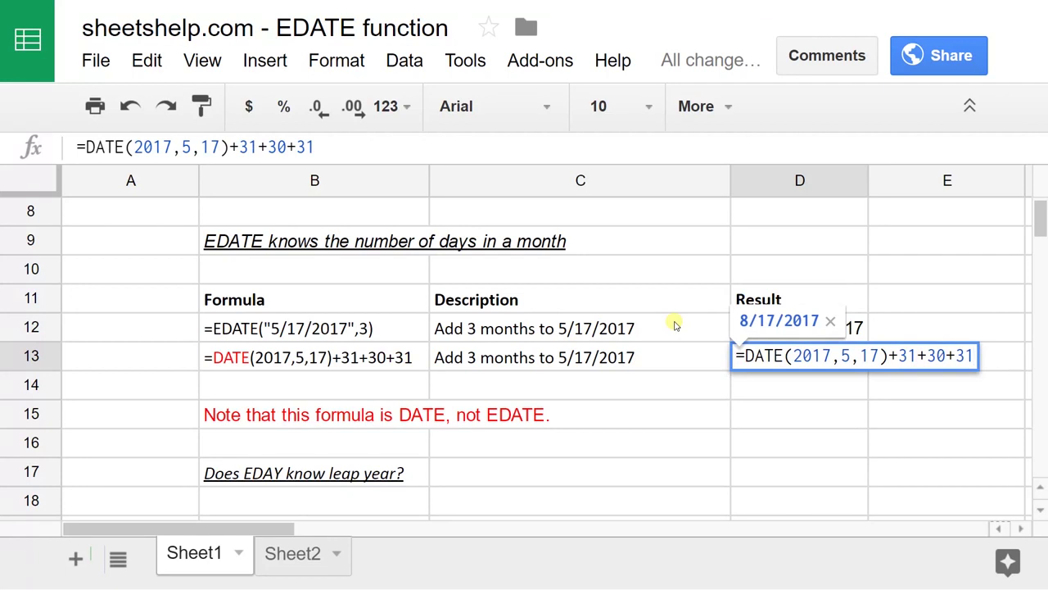
{"action": "key", "text": "Escape"}
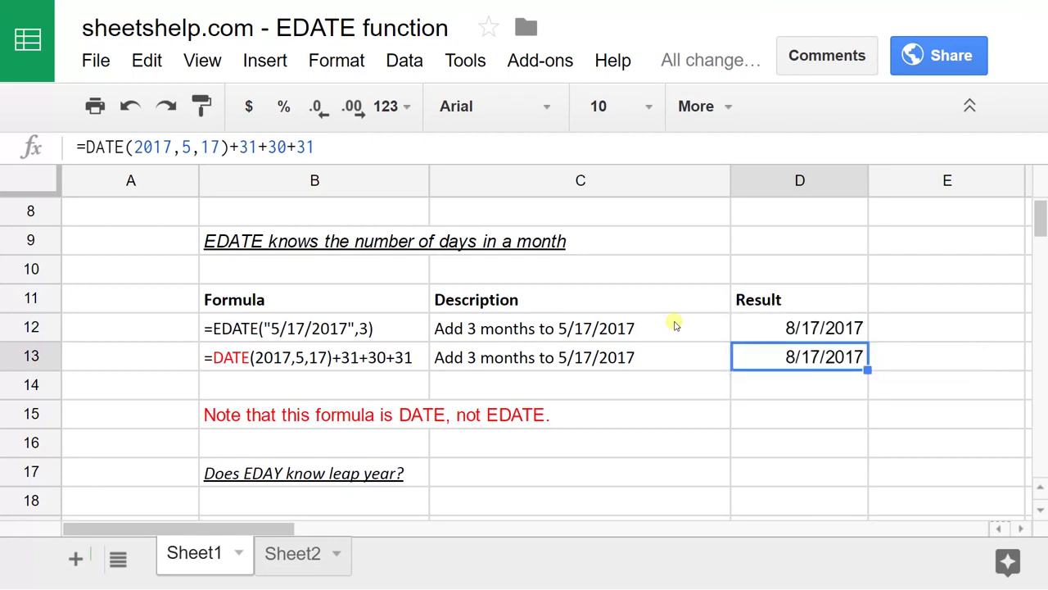
Examine the leap-year examples in rows 20 to 23, comparing the EDATE results with the DATE formulas that add 28 days.
{"action": "key", "text": "Down"}
{"action": "key", "text": "Down"}
{"action": "key", "text": "Down"}
{"action": "key", "text": "Down"}
{"action": "key", "text": "Down"}
{"action": "key", "text": "Down"}
{"action": "key", "text": "Down"}
{"action": "key", "text": "Down"}
{"action": "key", "text": "Down"}
{"action": "key", "text": "Down"}
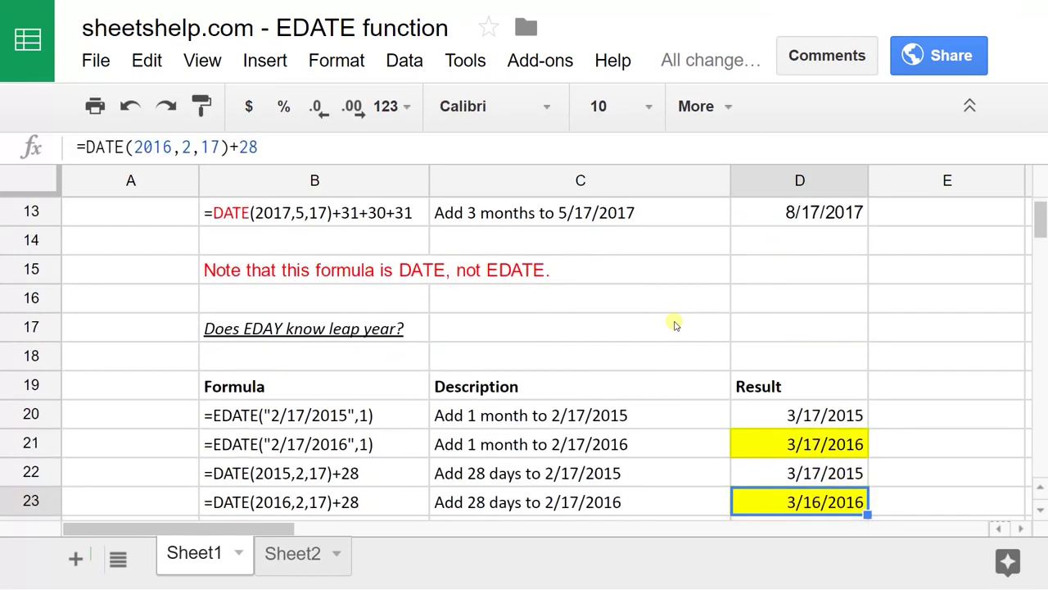
{"action": "key", "text": "Down"}
{"action": "key", "text": "Down"}
{"action": "key", "text": "Up"}
{"action": "key", "text": "Up"}
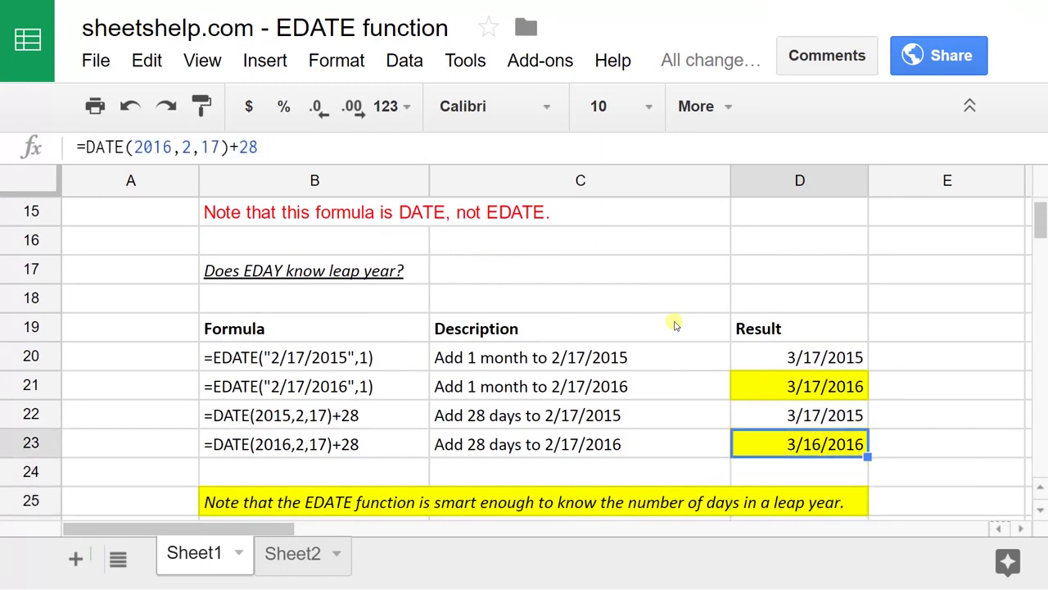
{"action": "key", "text": "Up"}
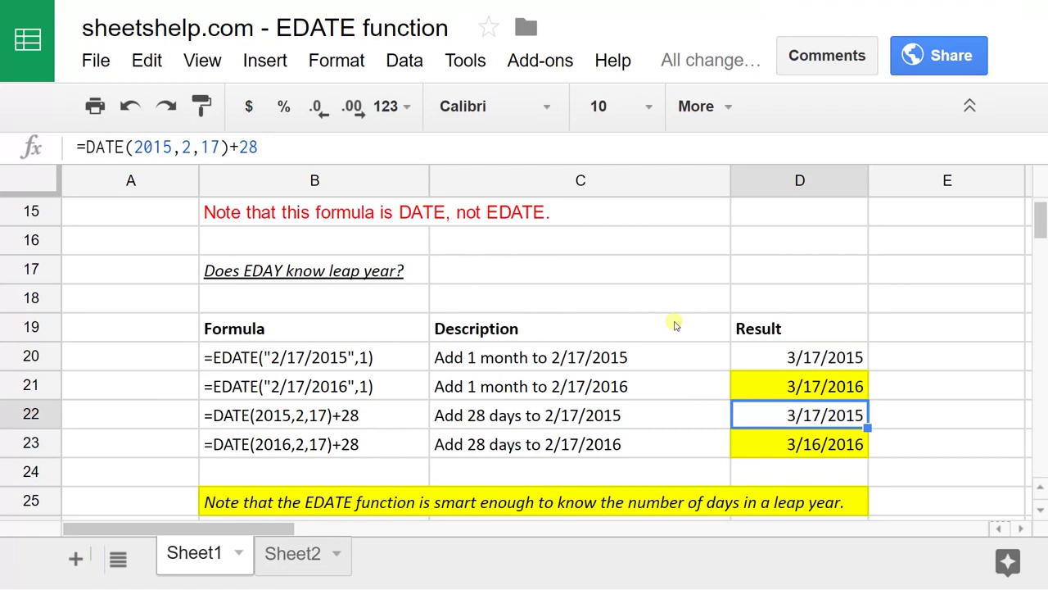
{"action": "key", "text": "Left"}
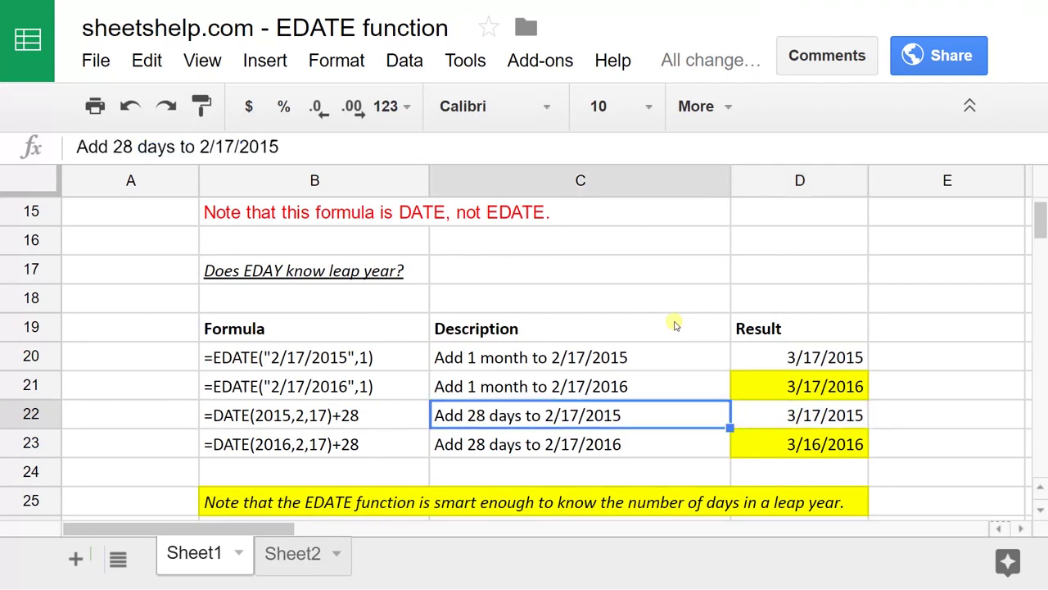
{"action": "key", "text": "Up"}
{"action": "key", "text": "Up"}
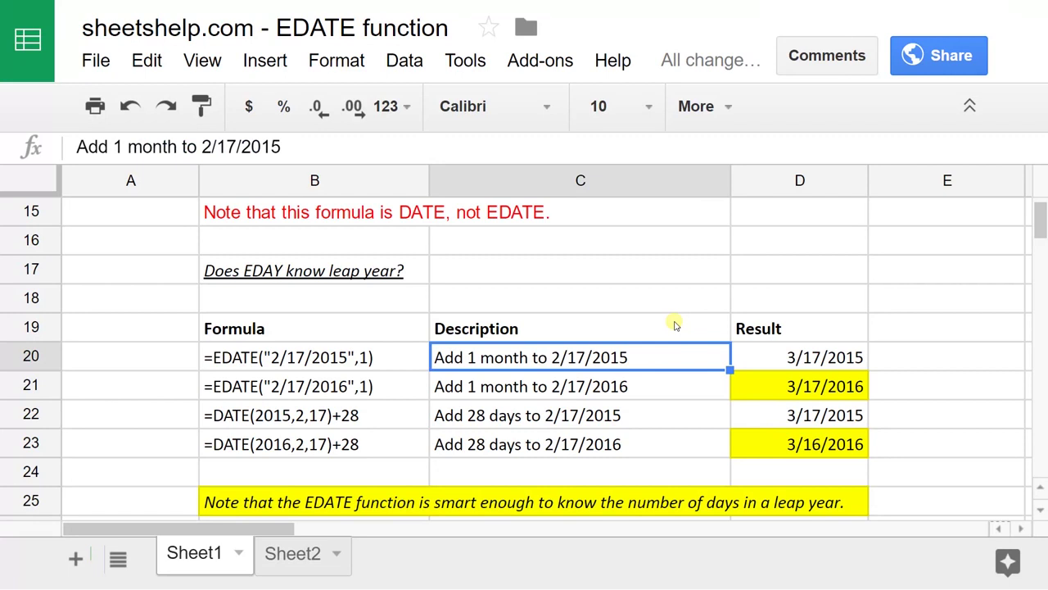
{"action": "key", "text": "Right"}
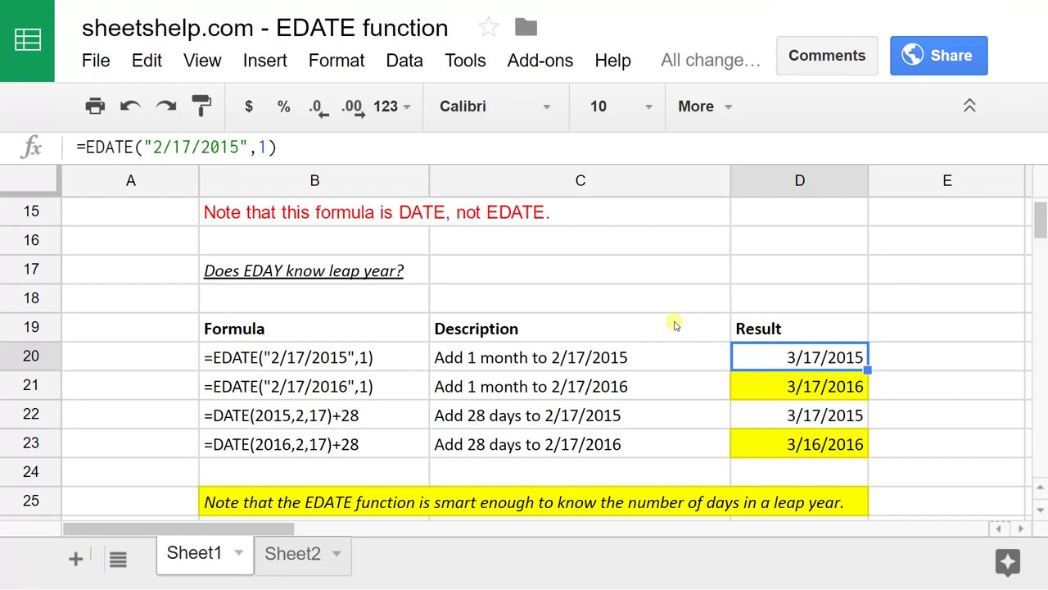
{"action": "key", "text": "Down"}
{"action": "key", "text": "Up"}
{"action": "key", "text": "Down"}
{"action": "key", "text": "Down"}
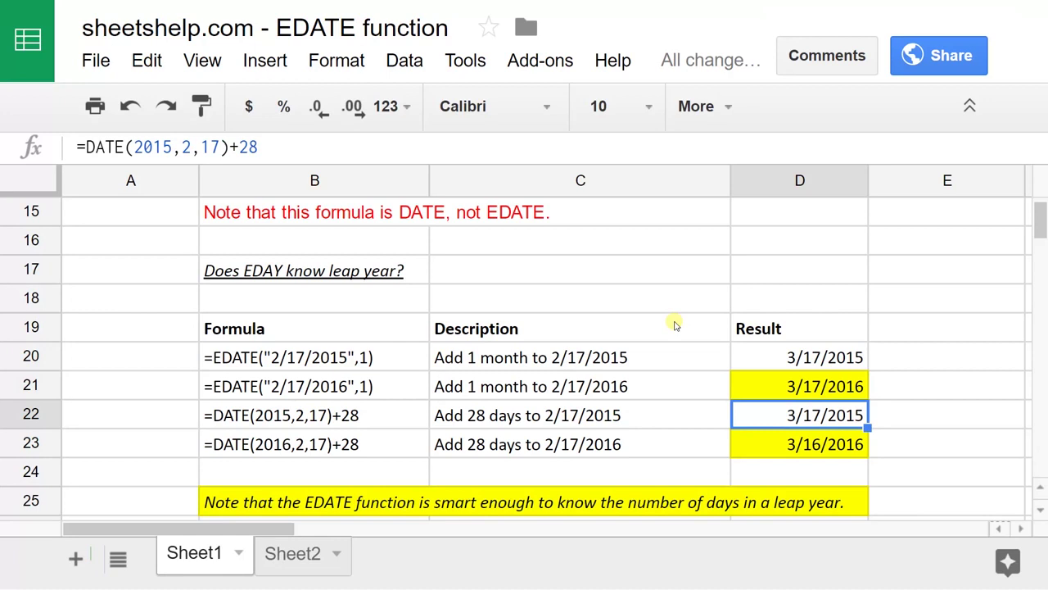
{"action": "key", "text": "Down"}
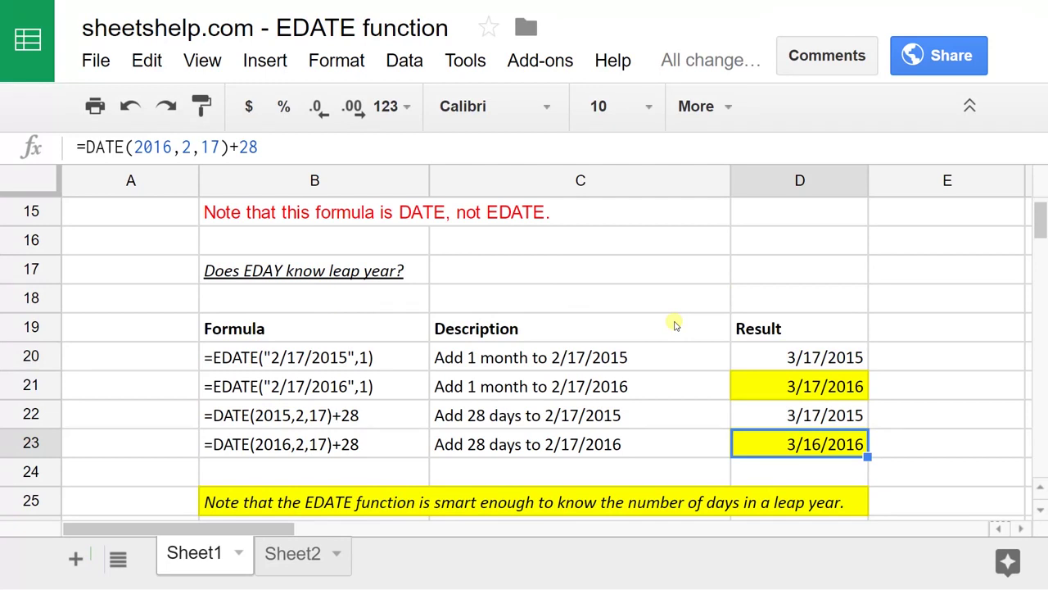
Remove the quotation marks around the start date in D6 so the formula reads =EDATE(5/17/2017,13).
{"action": "key", "text": "Up"}
{"action": "key", "text": "Up"}
{"action": "key", "text": "Up"}
{"action": "key", "text": "Up"}
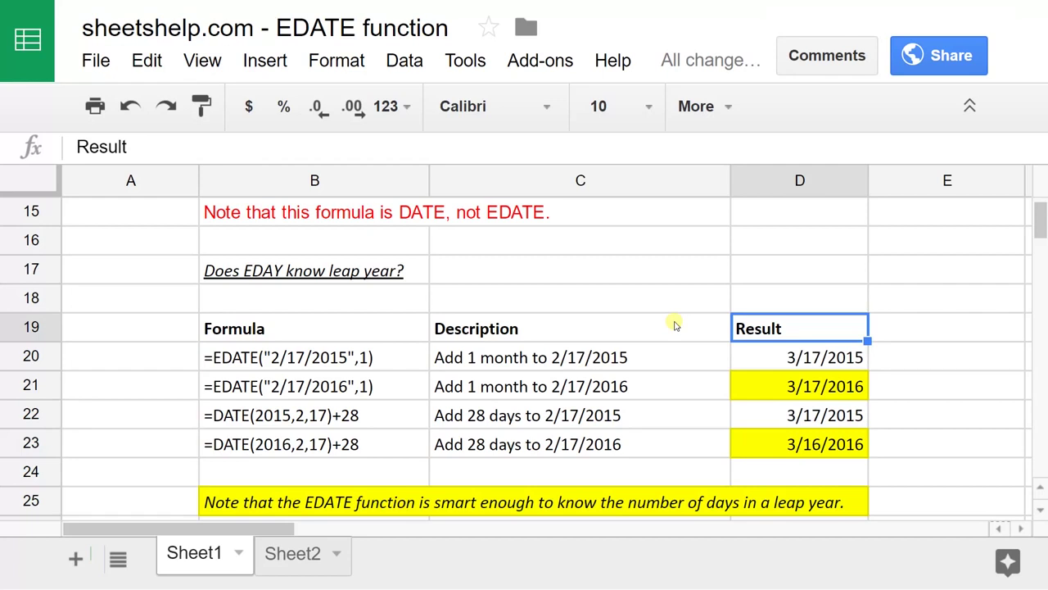
{"action": "key", "text": "Left"}
{"action": "key", "text": "Up"}
{"action": "key", "text": "Up"}
{"action": "key", "text": "Up"}
{"action": "key", "text": "Up"}
{"action": "key", "text": "Up"}
{"action": "key", "text": "Up"}
{"action": "key", "text": "Up"}
{"action": "key", "text": "Up"}
{"action": "key", "text": "Up"}
{"action": "key", "text": "Up"}
{"action": "key", "text": "Up"}
{"action": "key", "text": "Up"}
{"action": "key", "text": "Up"}
{"action": "key", "text": "Up"}
{"action": "key", "text": "Up"}
{"action": "key", "text": "Up"}
{"action": "key", "text": "Up"}
{"action": "key", "text": "Up"}
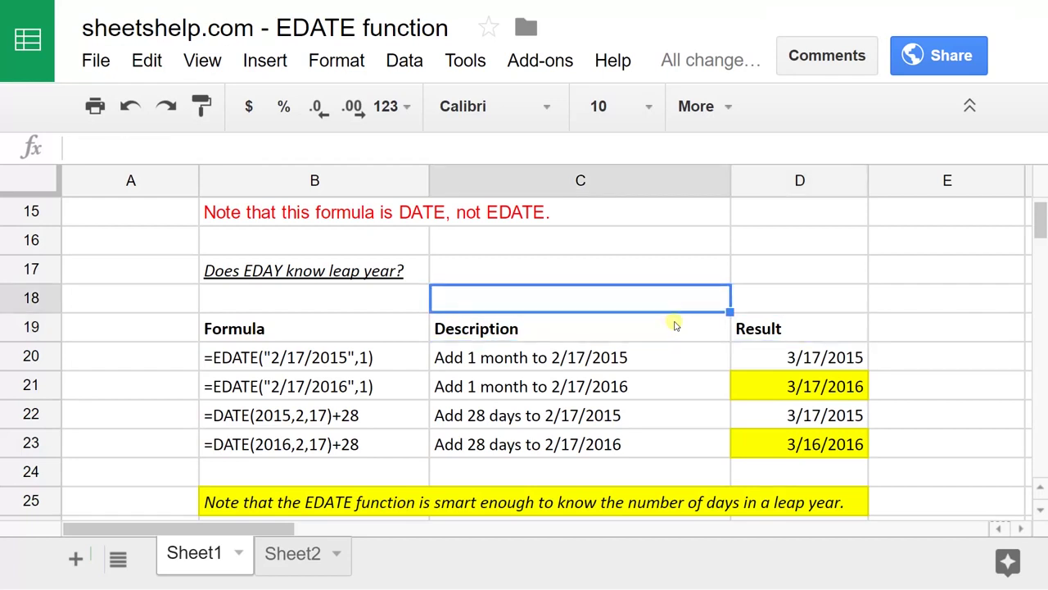
{"action": "key", "text": "Down"}
{"action": "key", "text": "Down"}
{"action": "key", "text": "Down"}
{"action": "key", "text": "Down"}
{"action": "key", "text": "Down"}
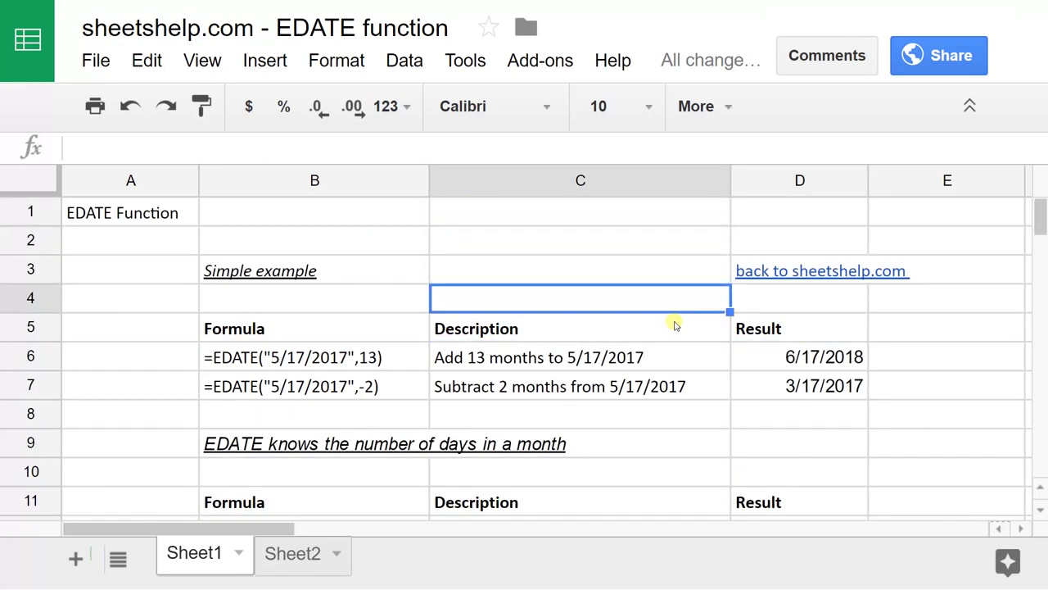
{"action": "key", "text": "Right"}
{"action": "key", "text": "Return"}
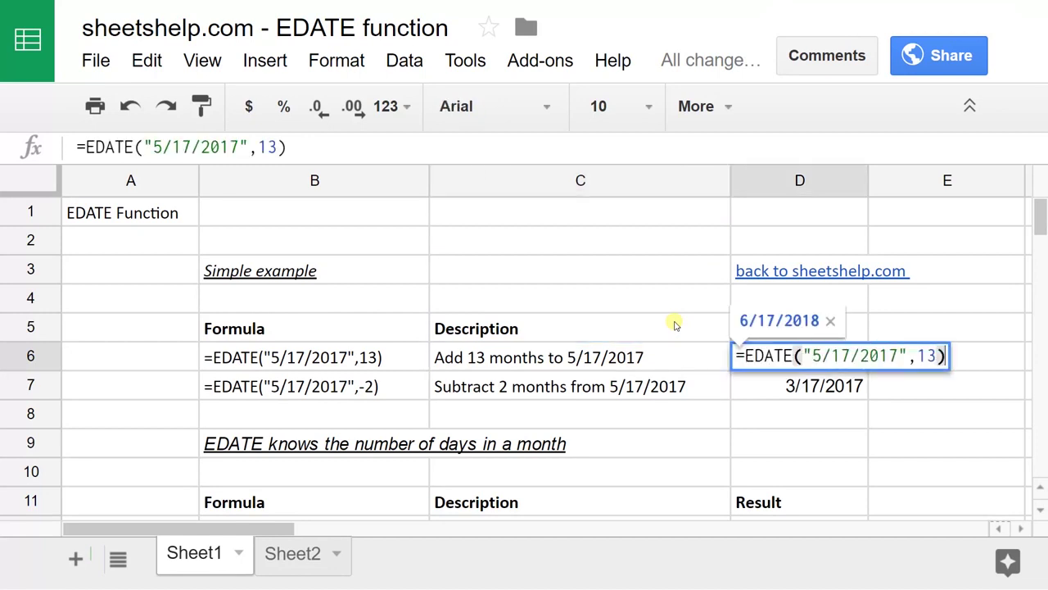
{"action": "key", "text": "Left"}
{"action": "key", "text": "Left"}
{"action": "key", "text": "Left"}
{"action": "key", "text": "Left"}
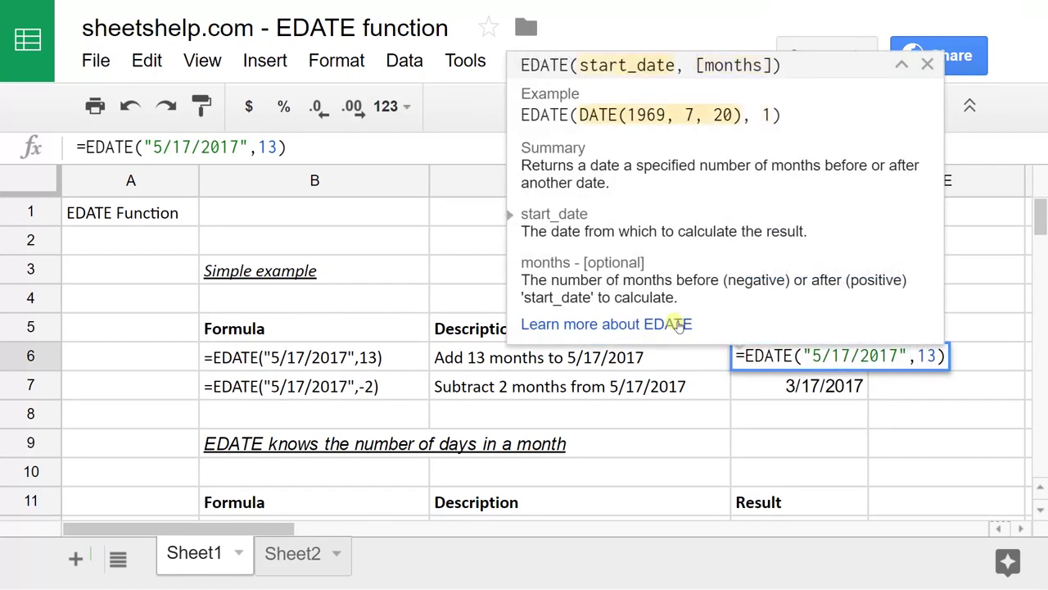
{"action": "key", "text": "BackSpace"}
{"action": "key", "text": "Left"}
{"action": "key", "text": "Left"}
{"action": "key", "text": "Left"}
{"action": "key", "text": "Left"}
{"action": "key", "text": "Left"}
{"action": "key", "text": "Left"}
{"action": "key", "text": "Left"}
{"action": "key", "text": "Left"}
{"action": "key", "text": "Left"}
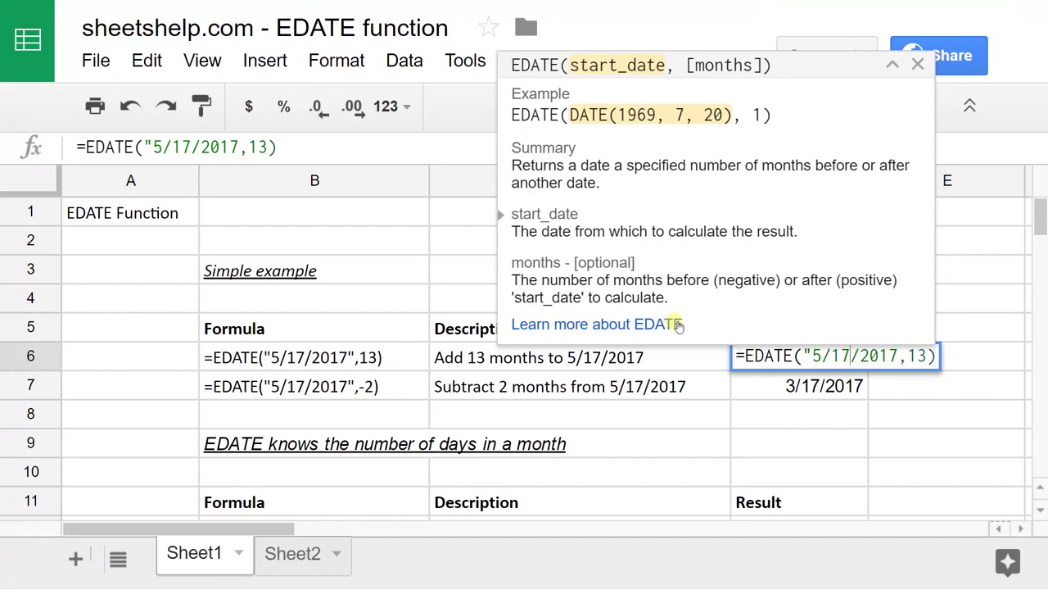
{"action": "key", "text": "BackSpace"}
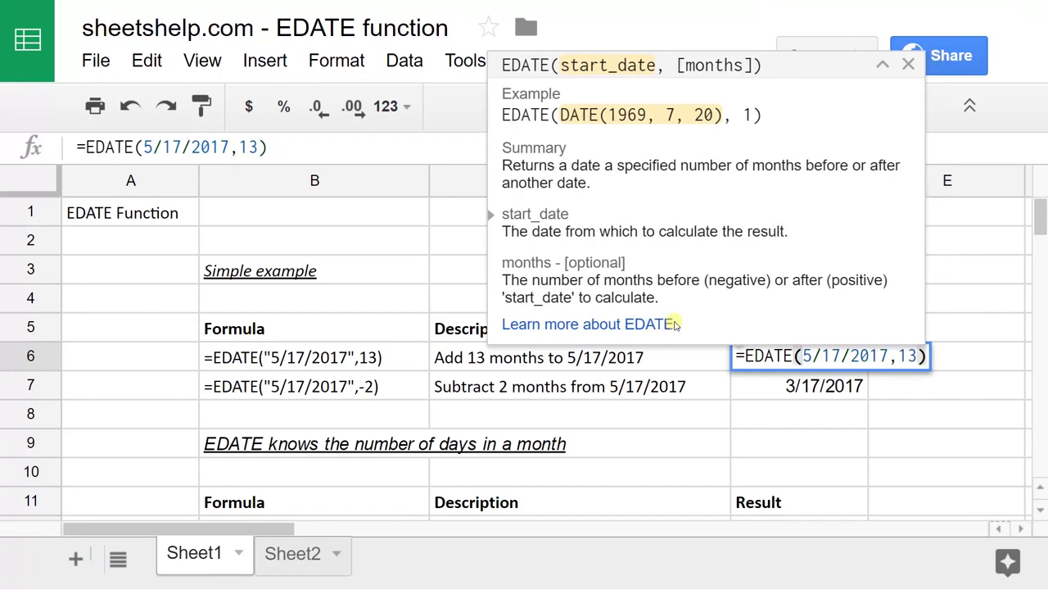
{"action": "key", "text": "Return"}
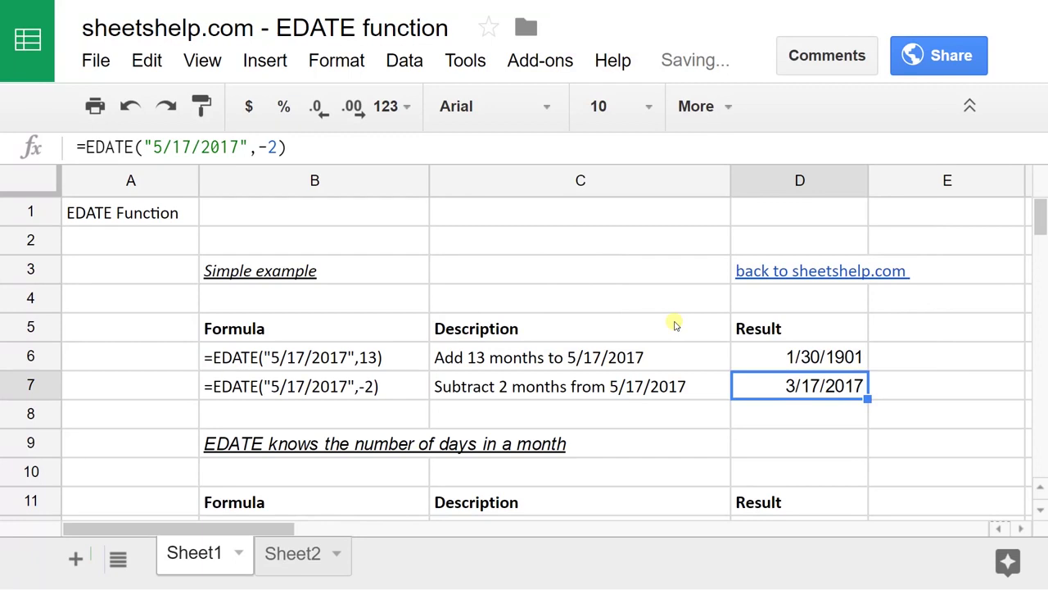
Restore the quotation marks around the start date in D6 so the formula reads =EDATE("5/17/2017",13).
{"action": "key", "text": "Up"}
{"action": "key", "text": "Return"}
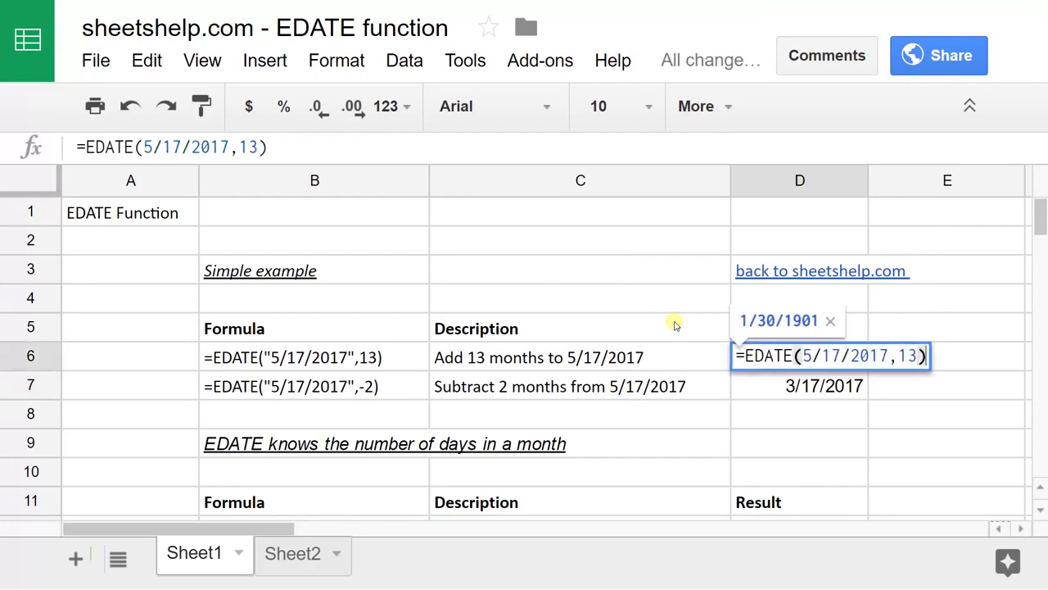
{"action": "key", "text": "Left"}
{"action": "key", "text": "Left"}
{"action": "key", "text": "Left"}
{"action": "key", "text": "Left"}
{"action": "key", "text": "Left"}
{"action": "key", "text": "Left"}
{"action": "key", "text": "Left"}
{"action": "key", "text": "Left"}
{"action": "key", "text": "Left"}
{"action": "key", "text": "Left"}
{"action": "key", "text": "Left"}
{"action": "key", "text": "Left"}
{"action": "key", "text": "Left"}
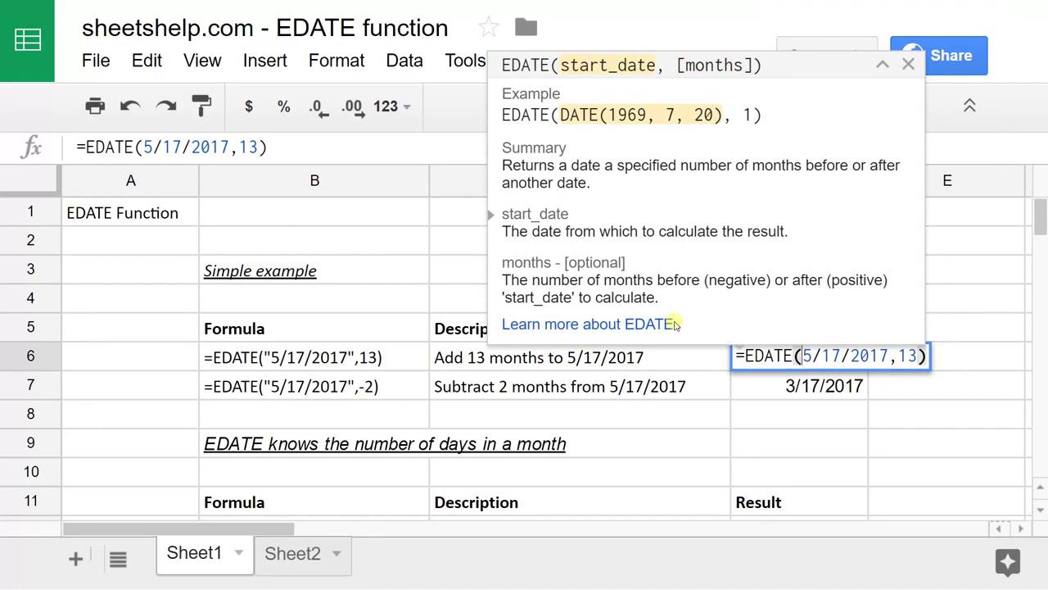
{"action": "type", "text": "\""}
{"action": "key", "text": "End"}
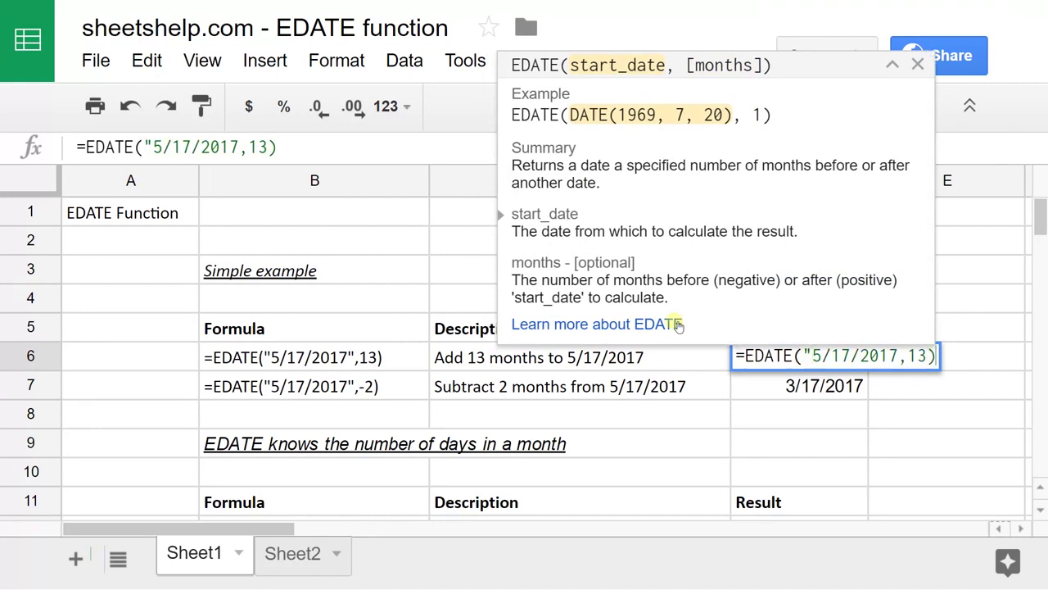
{"action": "key", "text": "Left"}
{"action": "key", "text": "Left"}
{"action": "key", "text": "Left"}
{"action": "key", "text": "Left"}
{"action": "type", "text": "\""}
{"action": "key", "text": "Return"}
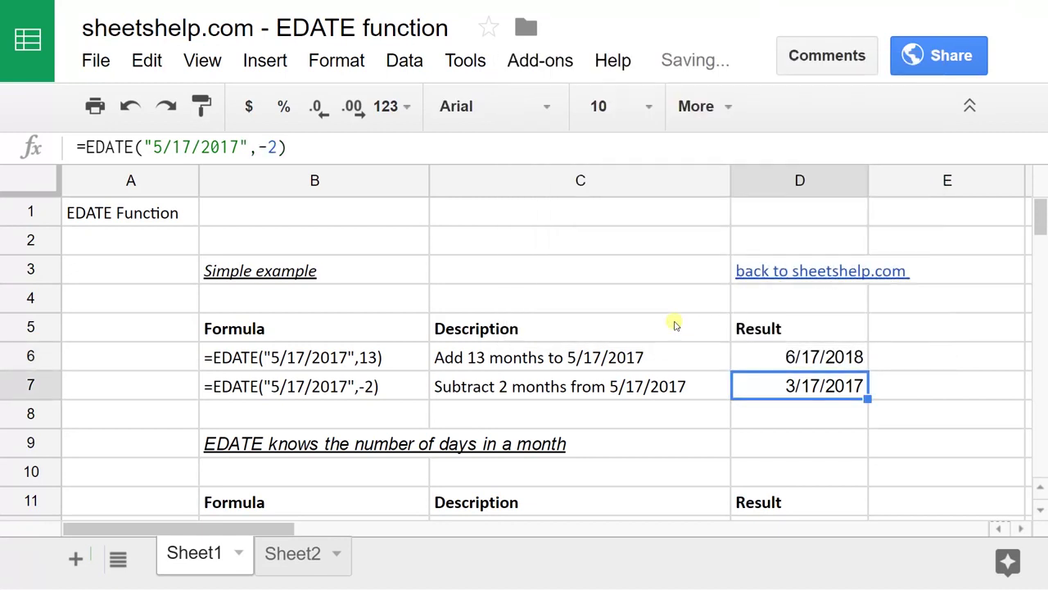
Enter the date 5/17/2017 in cell E6.
{"action": "key", "text": "Up"}
{"action": "key", "text": "Right"}
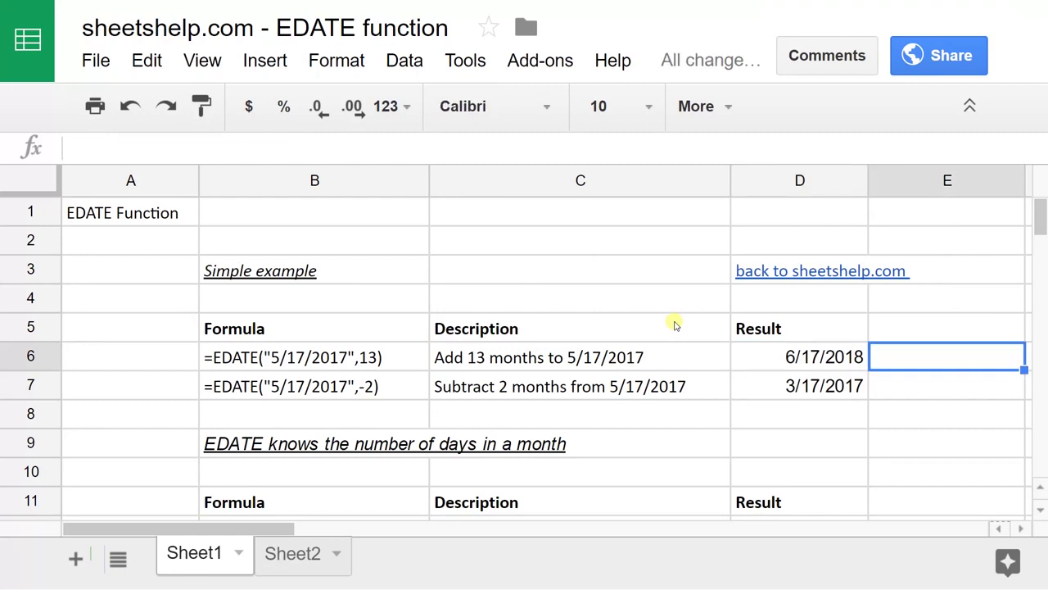
{"action": "type", "text": "5/17/"}
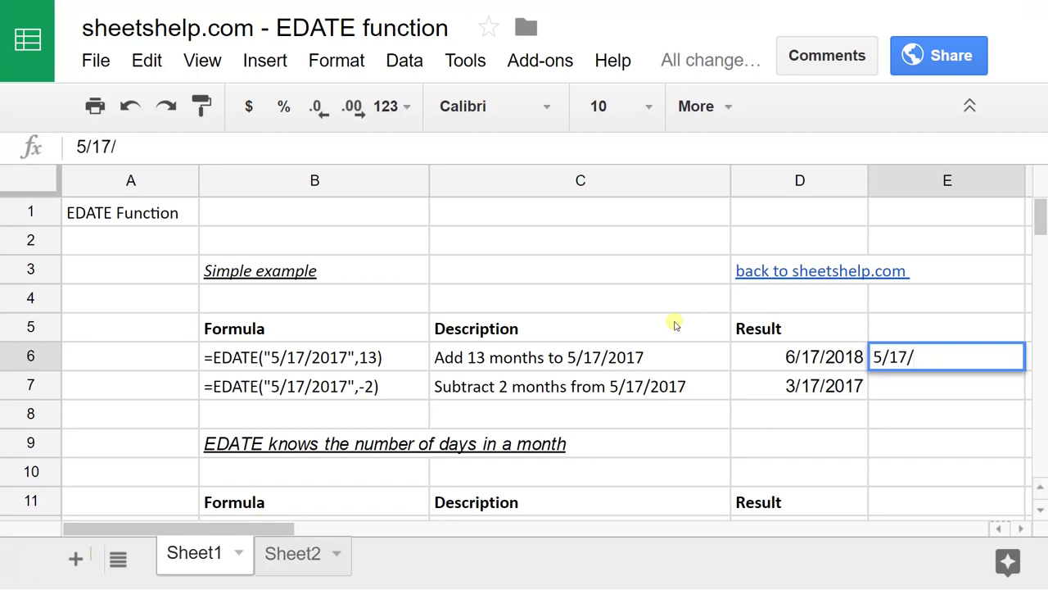
{"action": "type", "text": "2017"}
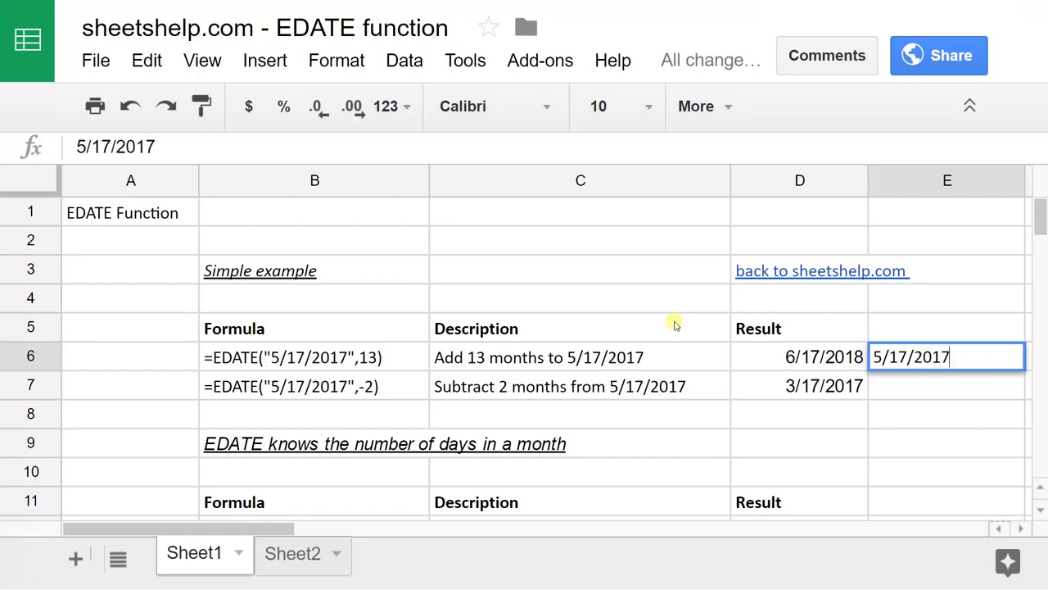
{"action": "key", "text": "Return"}
{"action": "type", "text": "\\"}
{"action": "key", "text": "Escape"}
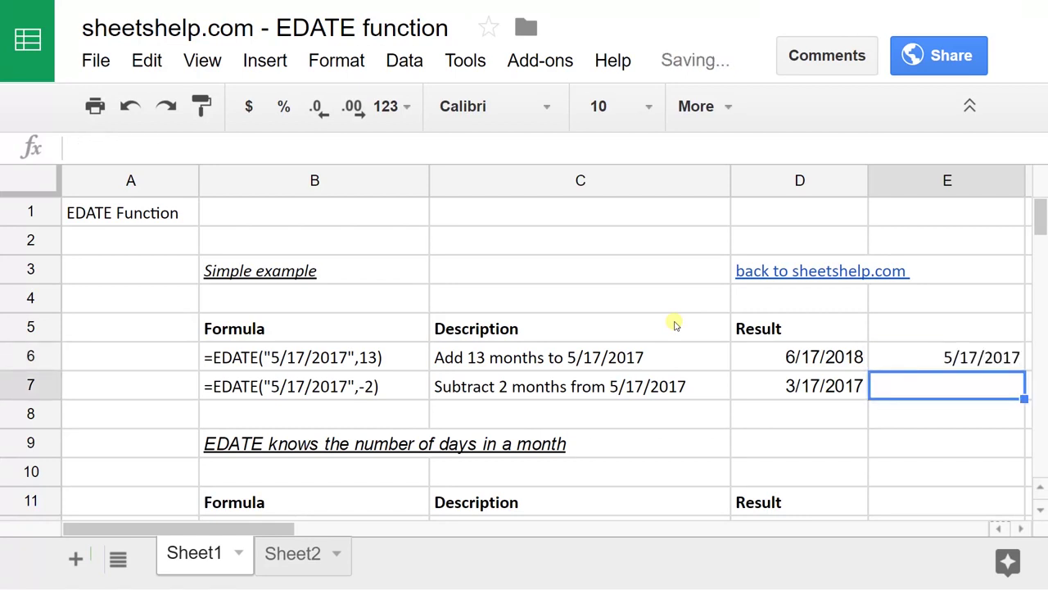
Replace the quoted start date in D6 with a reference to E6 so the formula reads =EDATE(E6,13).
{"action": "key", "text": "Up"}
{"action": "key", "text": "Left"}
{"action": "key", "text": "Return"}
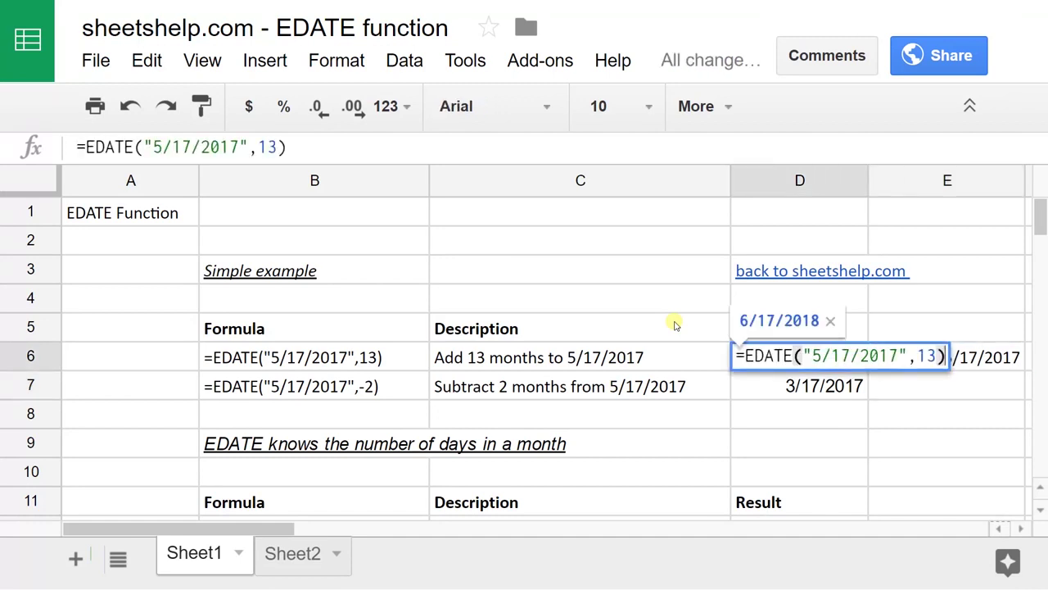
{"action": "key", "text": "Left"}
{"action": "key", "text": "Left"}
{"action": "key", "text": "Left"}
{"action": "key", "text": "Left"}
{"action": "key", "text": "shift+Left"}
{"action": "key", "text": "shift+Left"}
{"action": "key", "text": "shift+Left"}
{"action": "key", "text": "shift+Left"}
{"action": "key", "text": "shift+Left"}
{"action": "key", "text": "shift+Left"}
{"action": "key", "text": "shift+Left"}
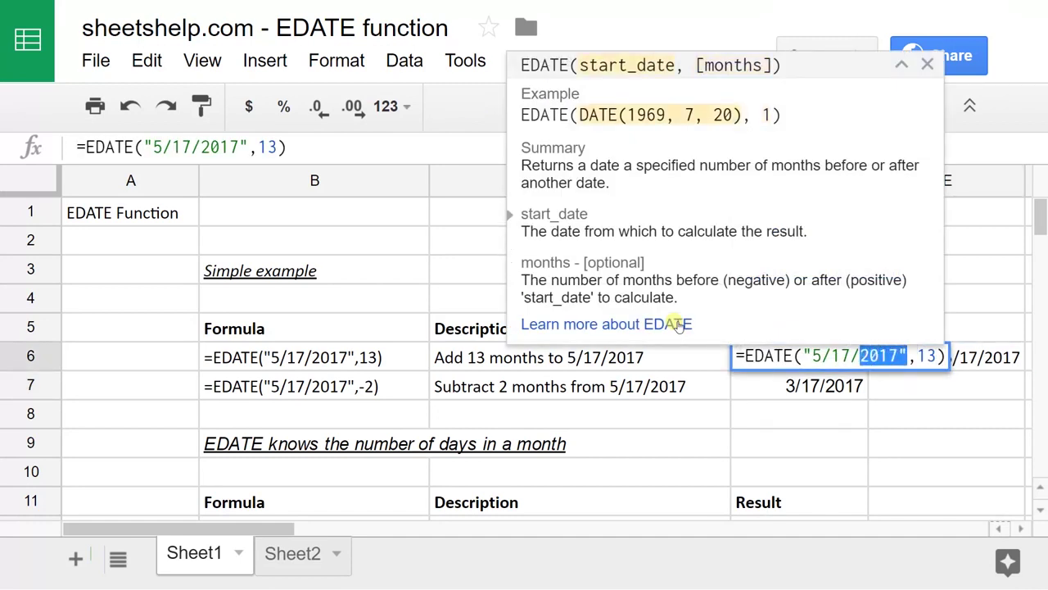
{"action": "key", "text": "shift+Left"}
{"action": "key", "text": "shift+Left"}
{"action": "key", "text": "shift+Left"}
{"action": "key", "text": "shift+Left"}
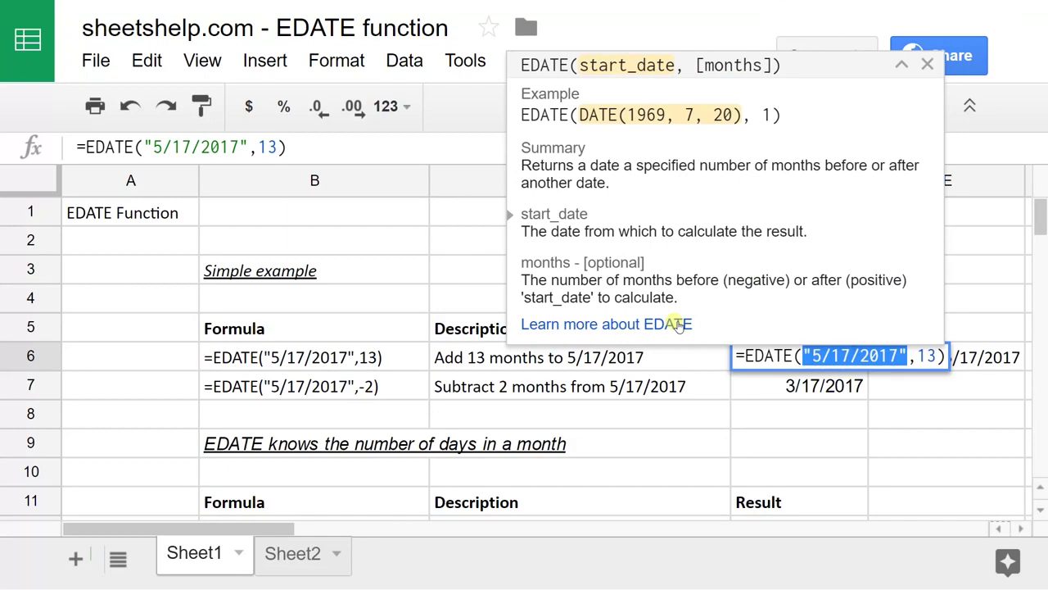
{"action": "type", "text": "E"}
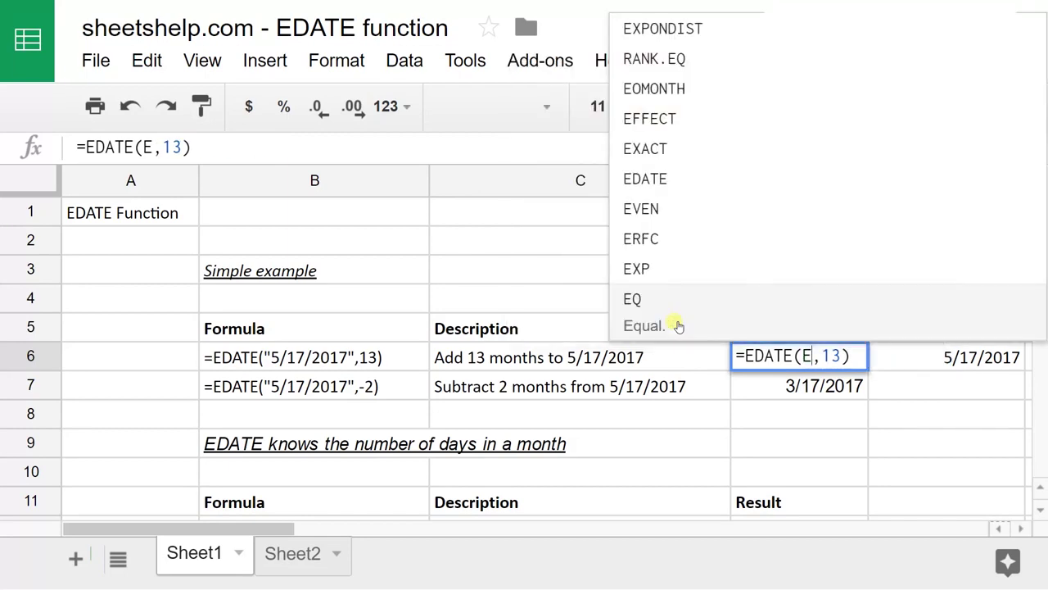
{"action": "type", "text": "6"}
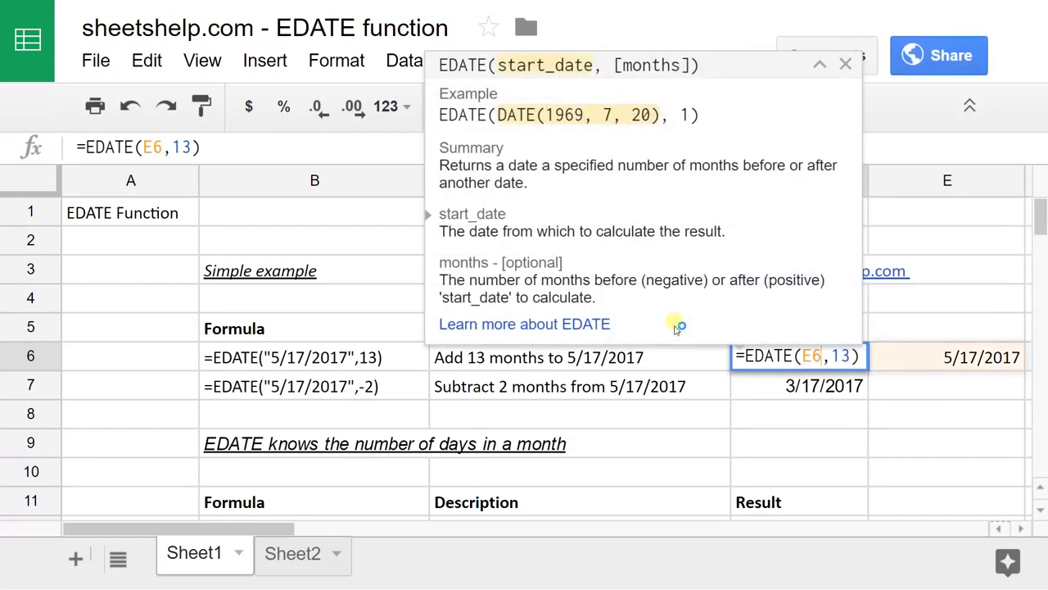
{"action": "key", "text": "Return"}
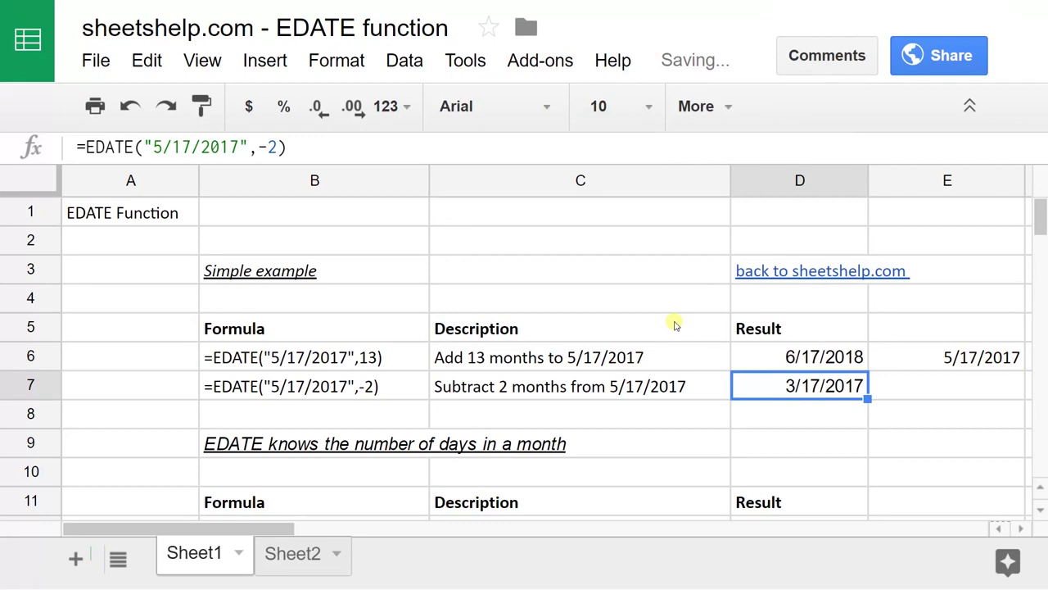
Try to insert the DATE function before the start date in D6's EDATE formula, and discard the edit.
{"action": "left_click", "coordinate": [815, 360]}
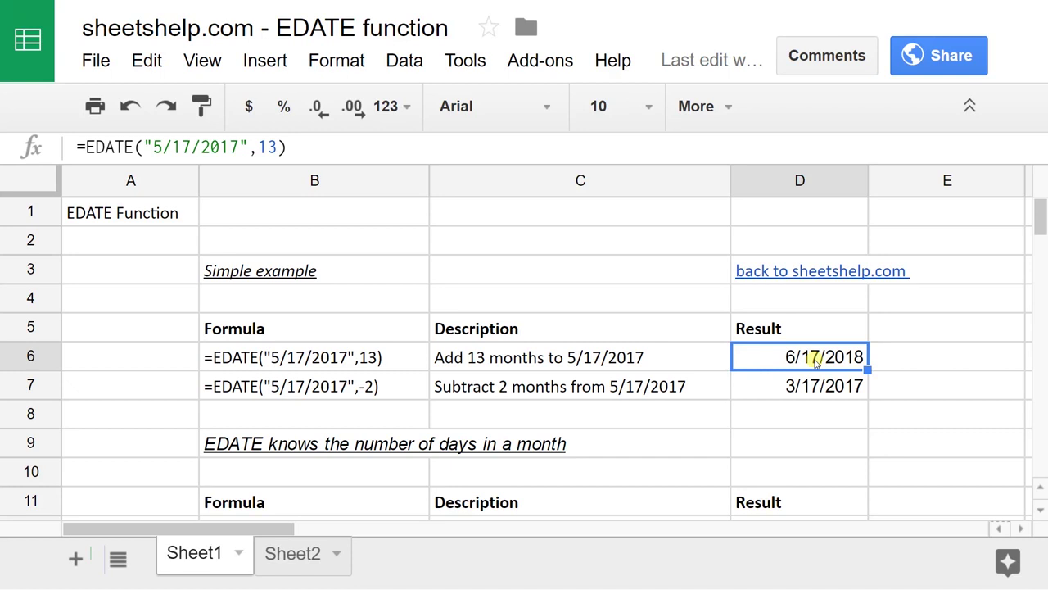
{"action": "double_click", "coordinate": [816, 364]}
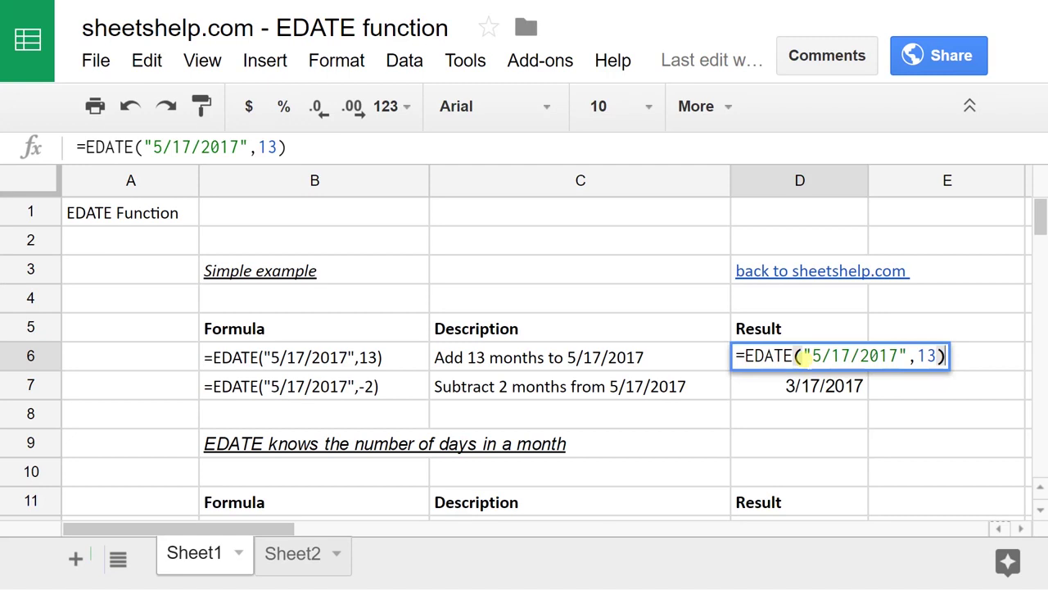
{"action": "left_click", "coordinate": [801, 355]}
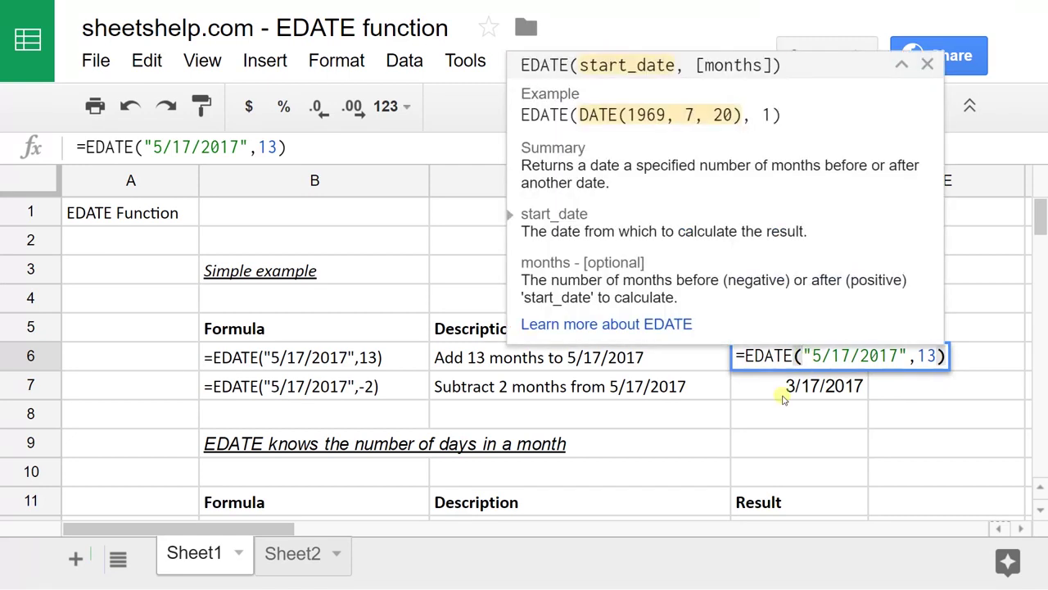
{"action": "type", "text": "DATE"}
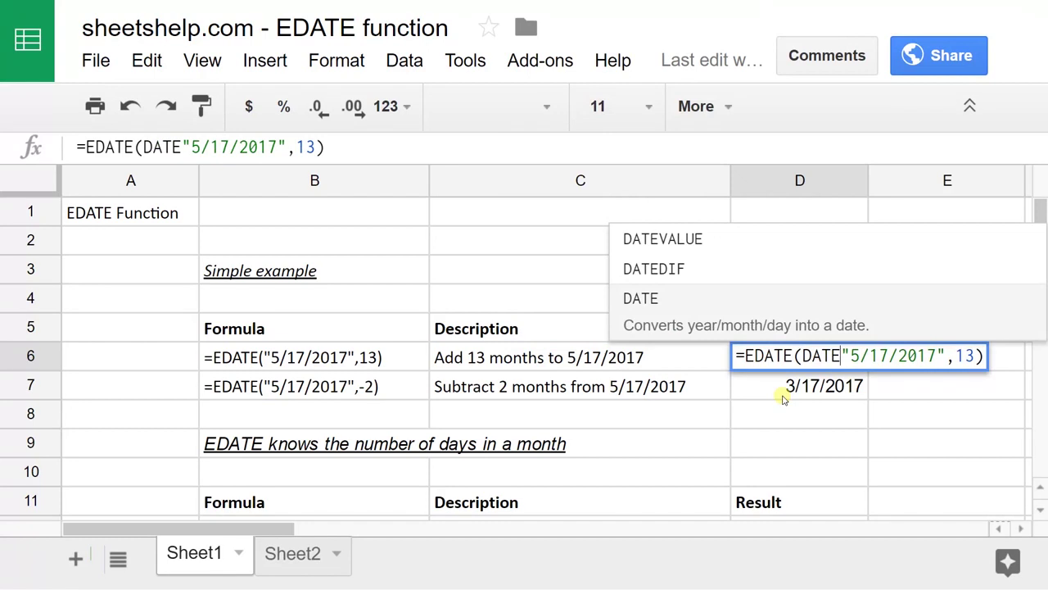
{"action": "type", "text": "("}
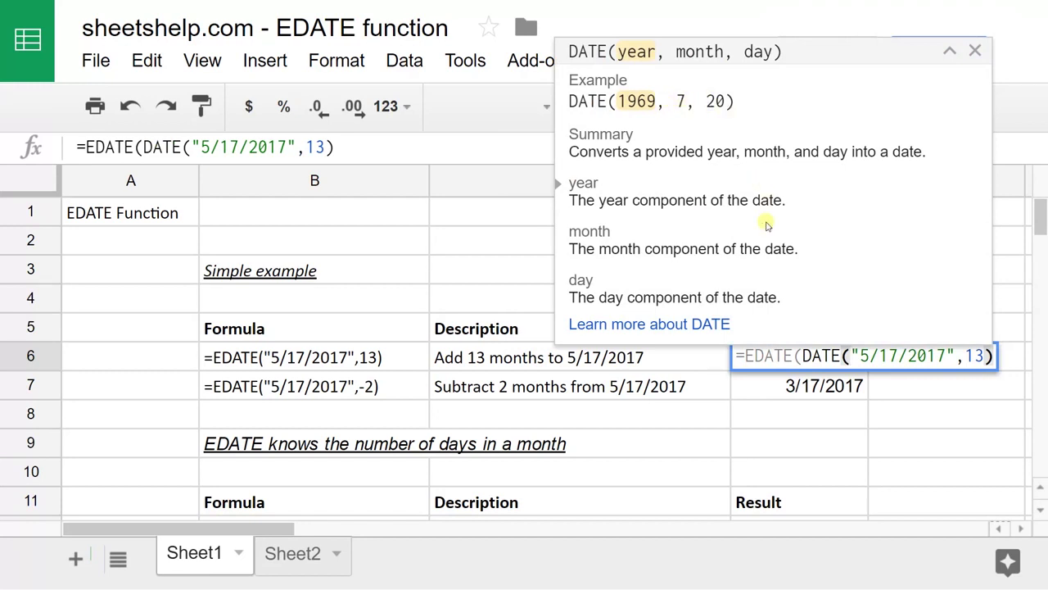
{"action": "key", "text": "Escape"}
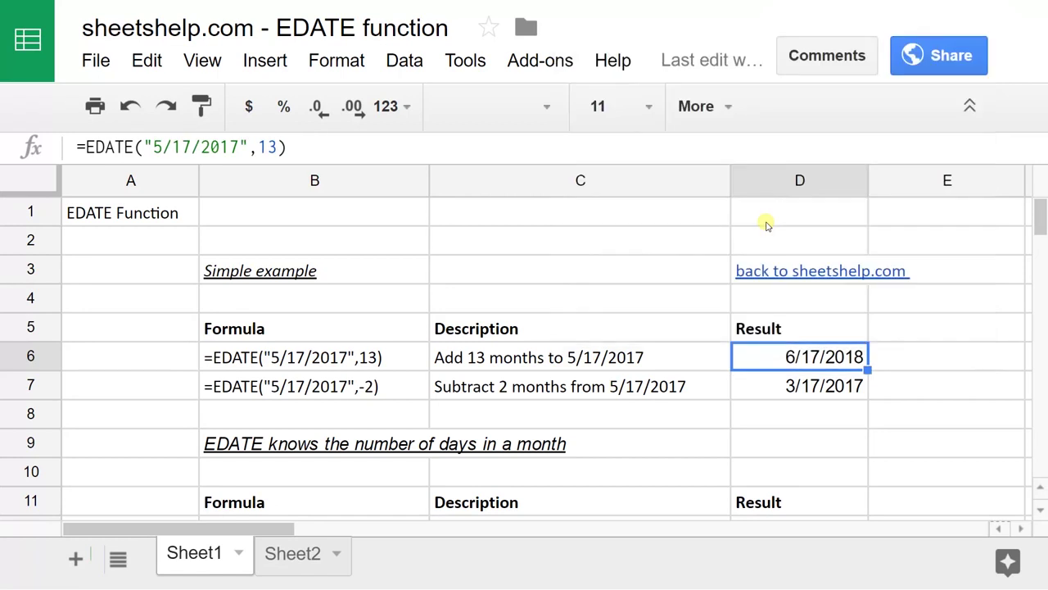